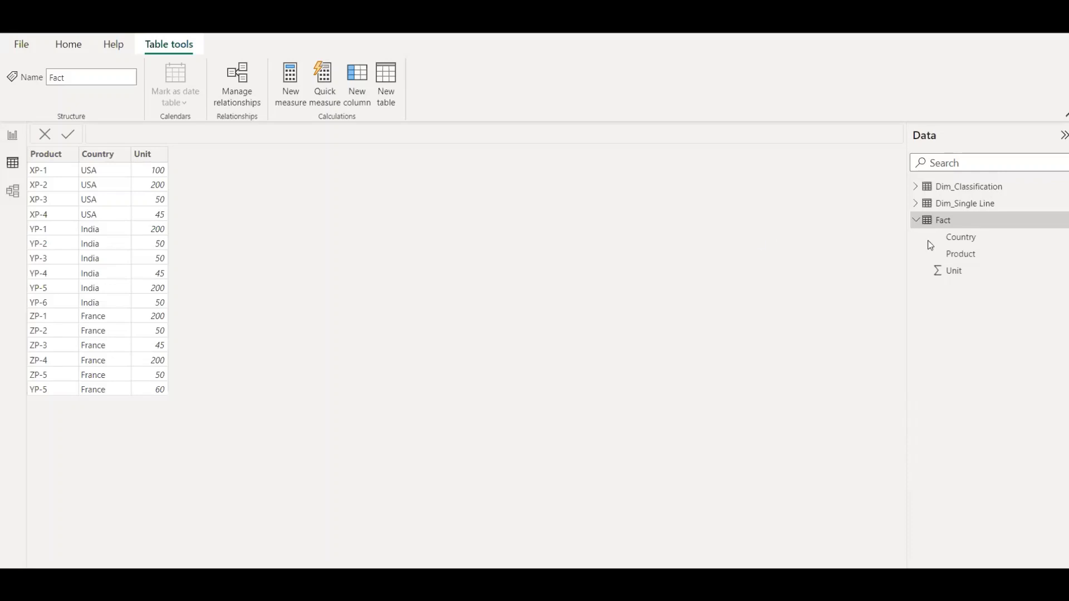
Review the products and categories in the Dim_Classification table and check how the tables are laid out in the model
{"action": "left_click", "coordinate": [916, 223]}
{"action": "left_click", "coordinate": [972, 195]}
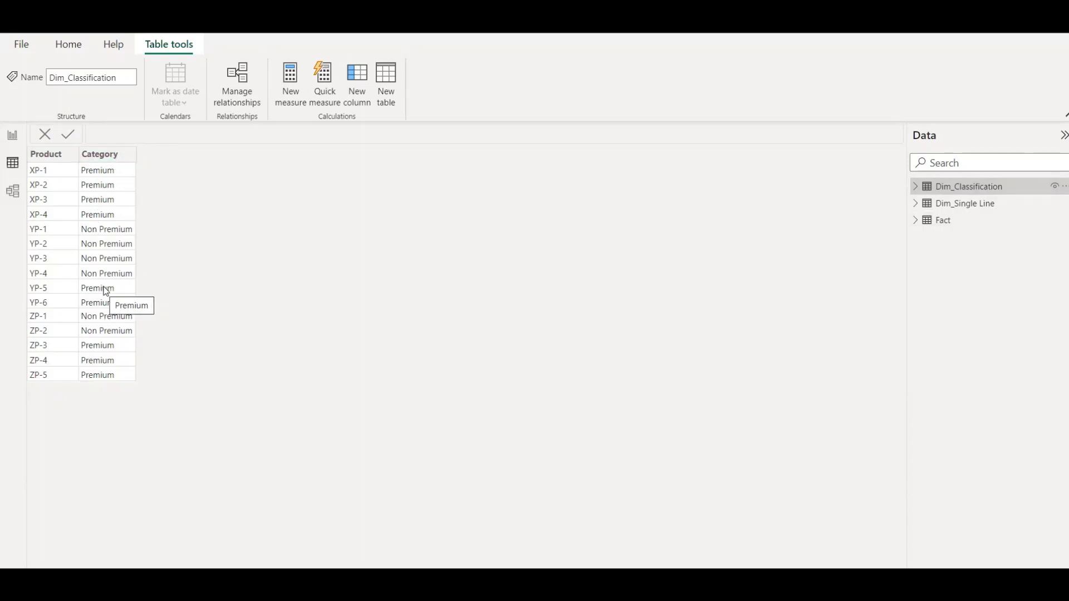
{"action": "left_click", "coordinate": [13, 191]}
{"action": "left_click", "coordinate": [230, 217]}
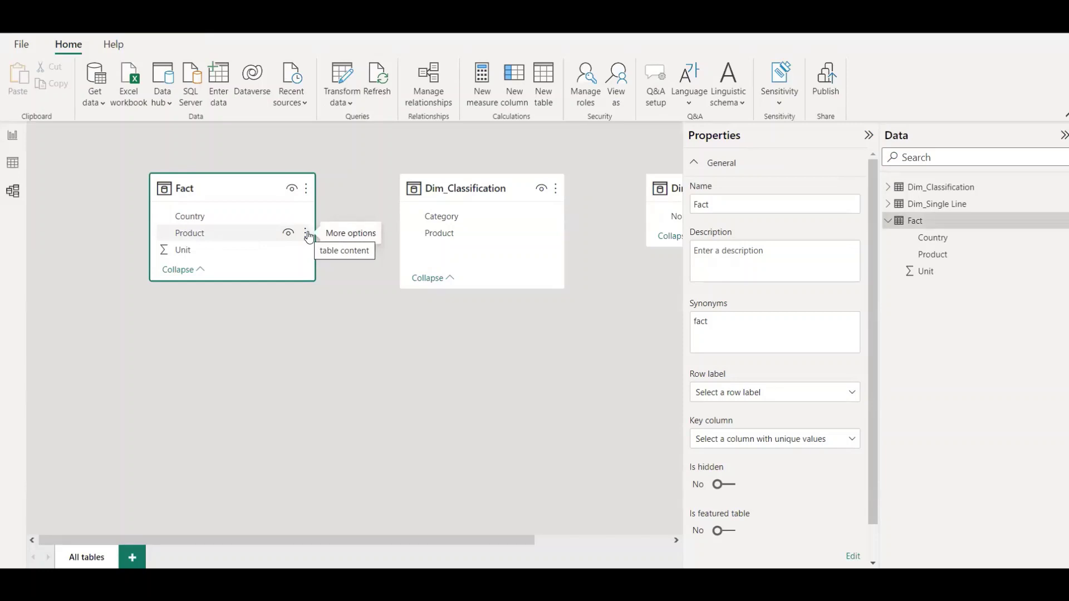
{"action": "left_click", "coordinate": [13, 163]}
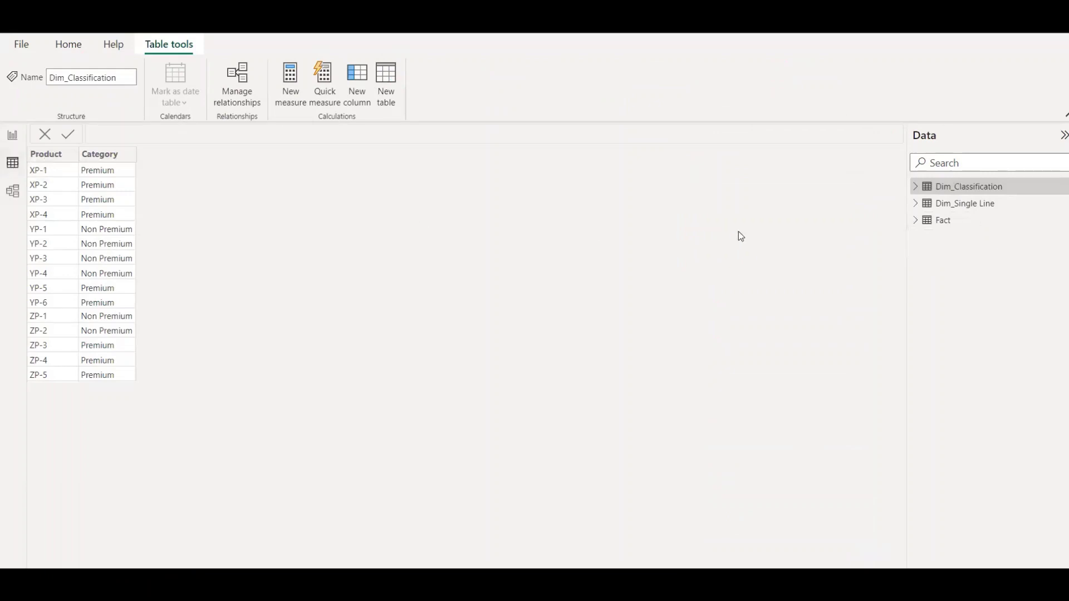
Add a calculated column named Regular to the Fact table, returning "Premium" when Product is "XP-1" and "Non Premium" otherwise
{"action": "left_click", "coordinate": [942, 222]}
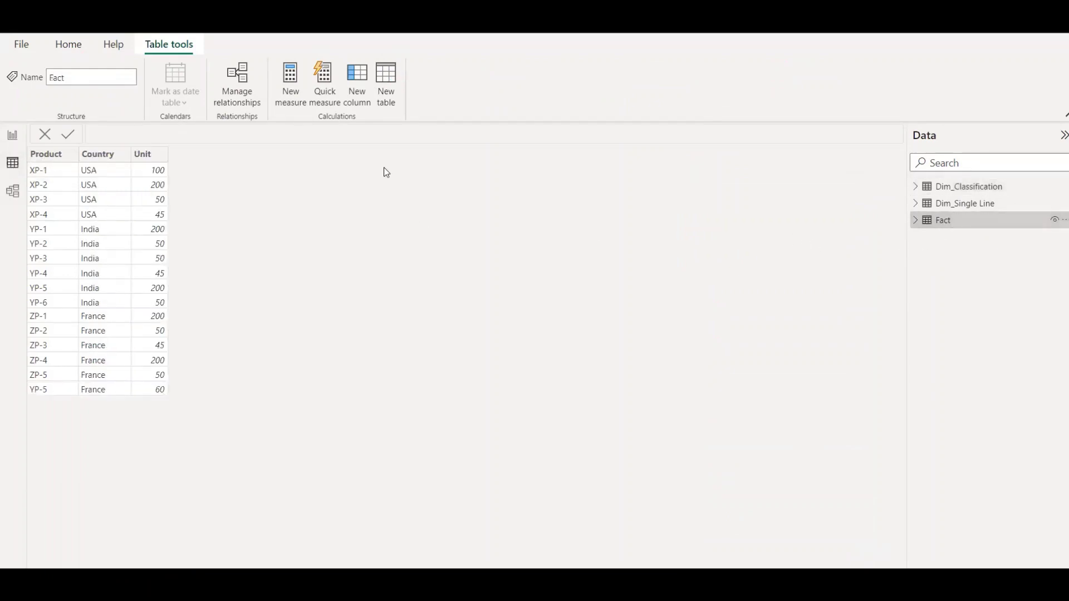
{"action": "left_click", "coordinate": [351, 97]}
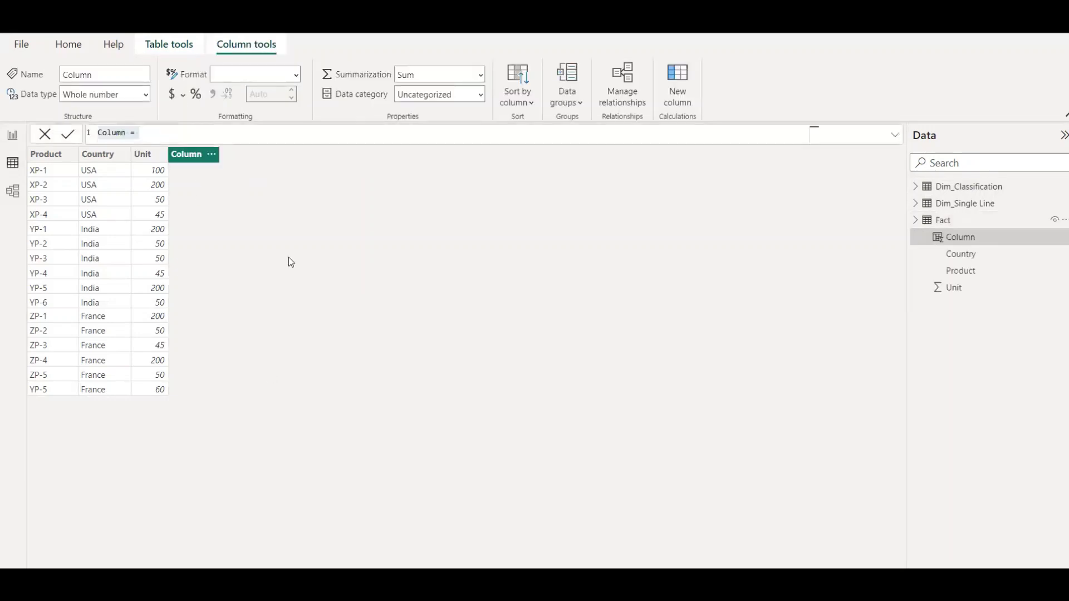
{"action": "type", "text": "R"}
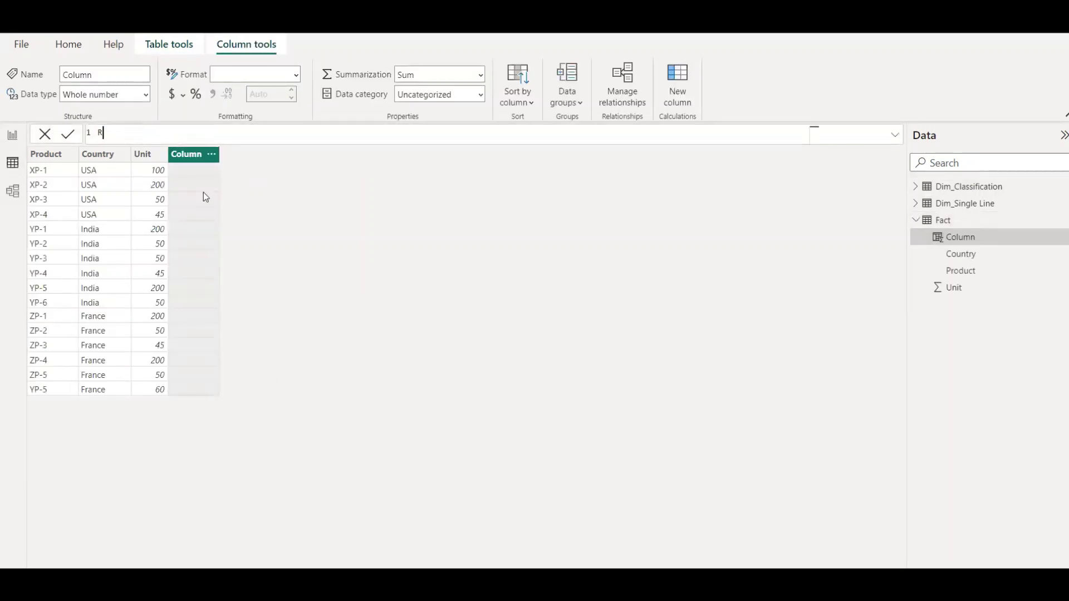
{"action": "type", "text": "egular = IF(pro"}
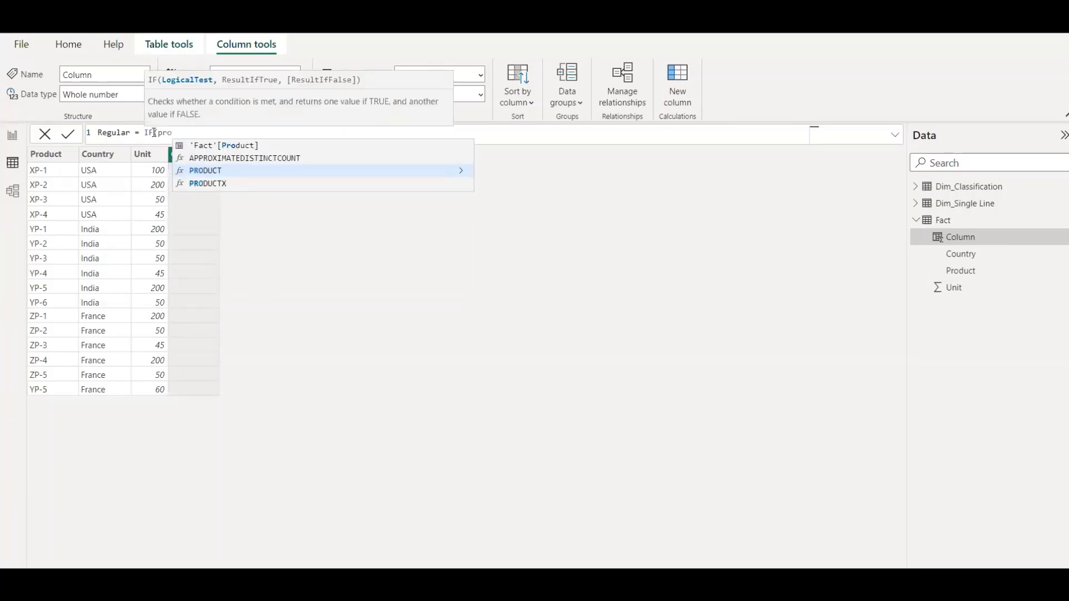
{"action": "key", "text": "Up"}
{"action": "key", "text": "Up"}
{"action": "key", "text": "Tab"}
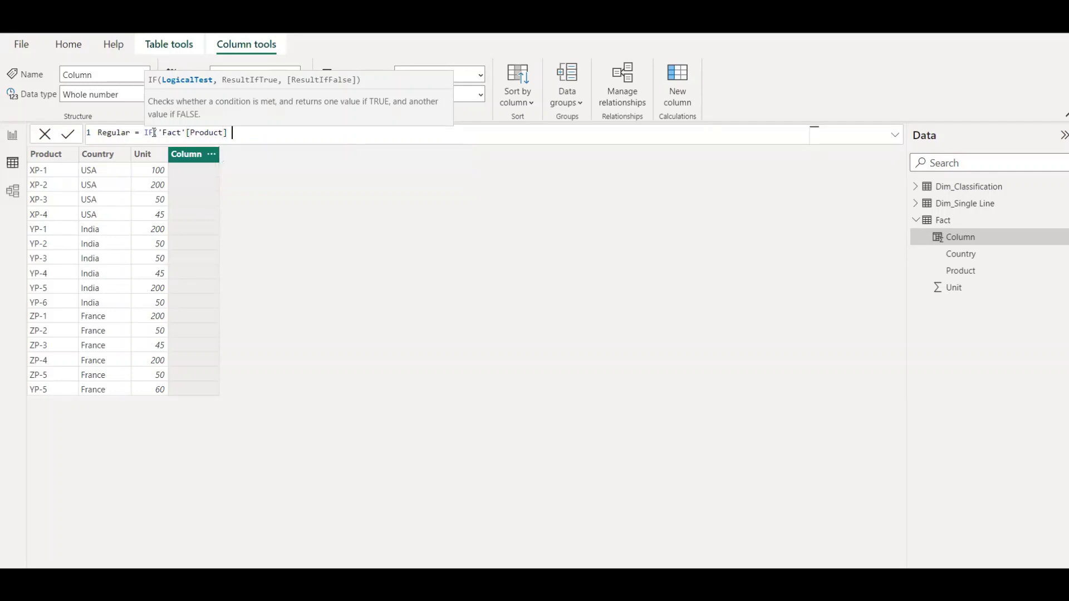
{"action": "type", "text": "= \"XP-1\",\"Premium"}
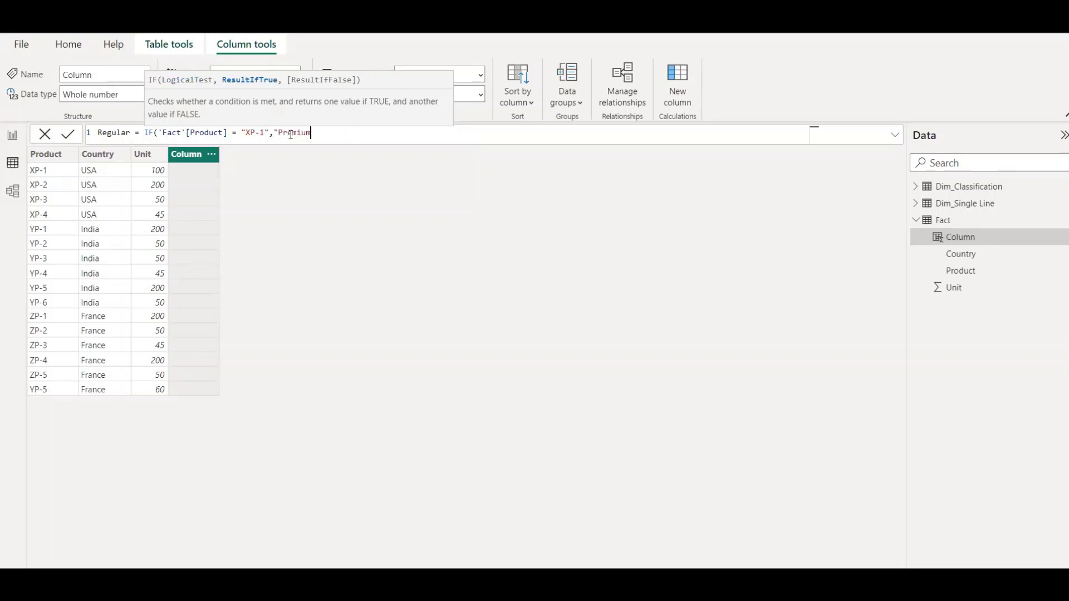
{"action": "type", "text": "\",\"Non P"}
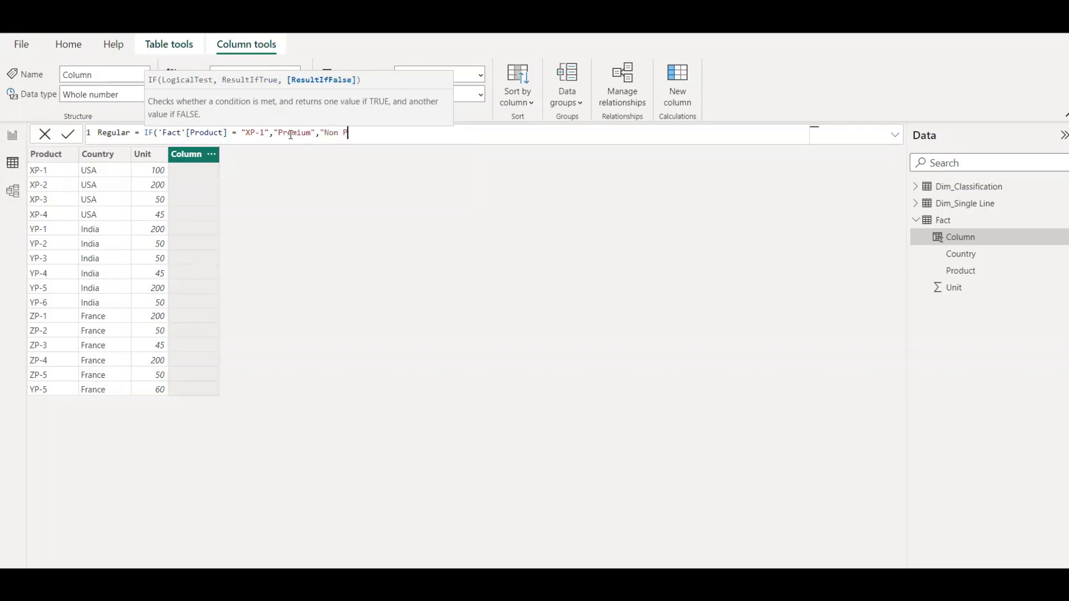
{"action": "type", "text": "remium\")"}
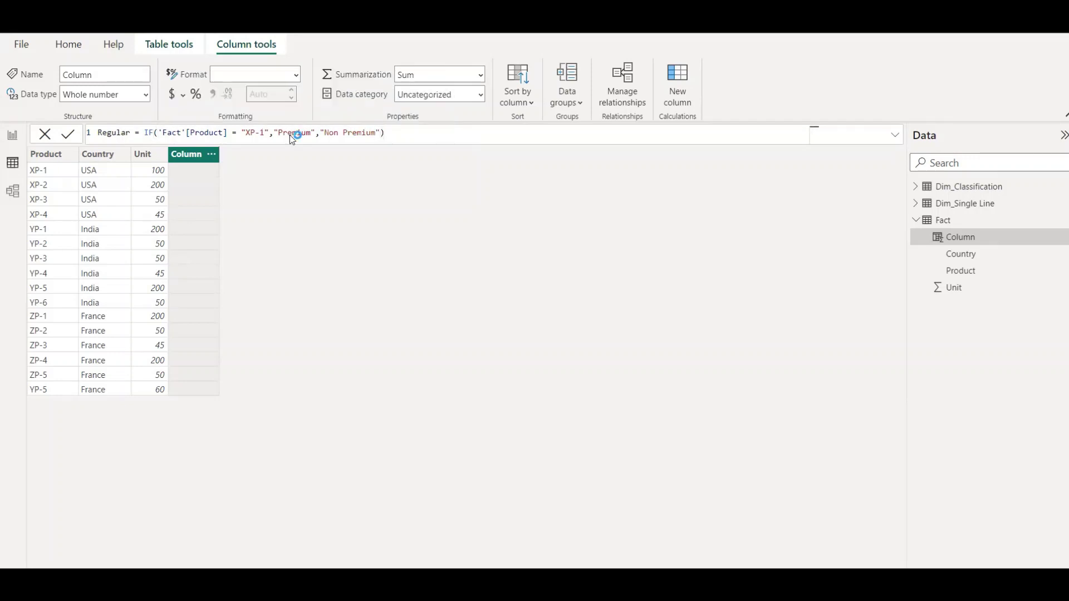
{"action": "key", "text": "Return"}
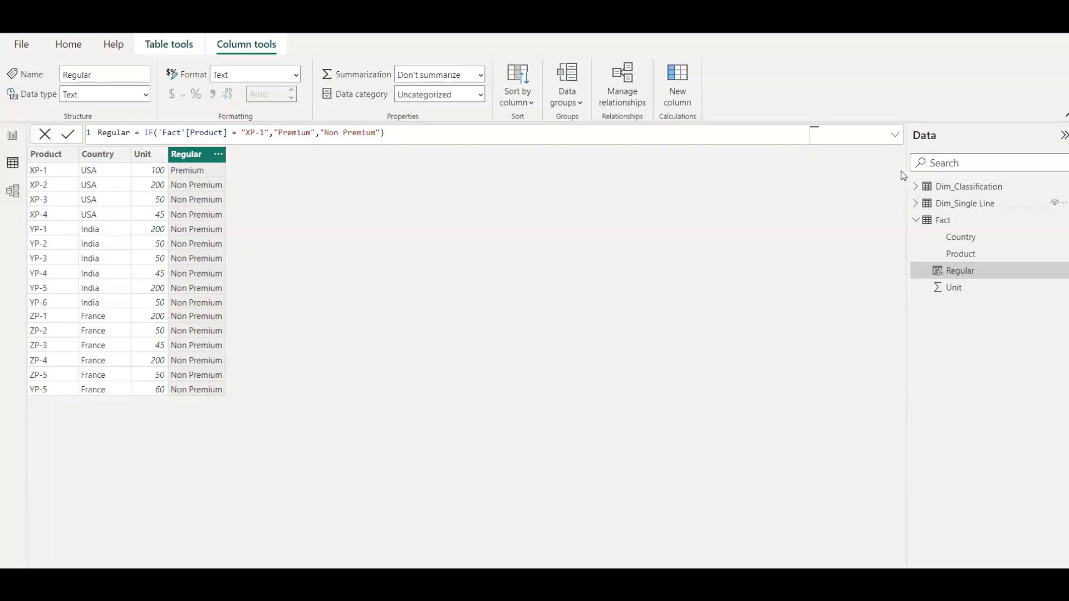
Delete the IF expression from the Regular column's formula, keeping only the column name and equals sign, and expand the formula editor
{"action": "left_click", "coordinate": [895, 135]}
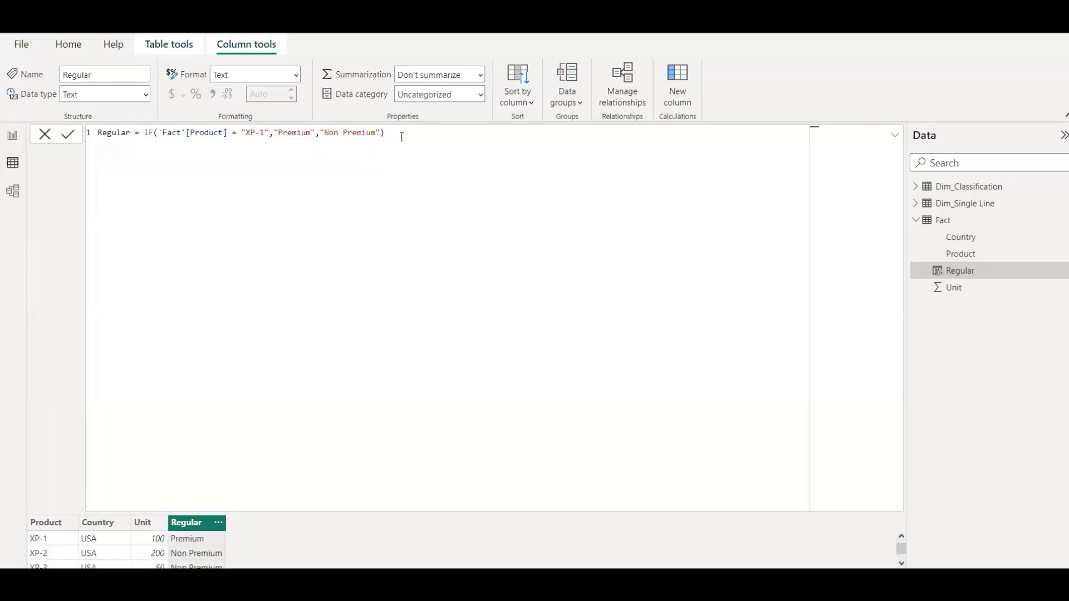
{"action": "left_click_drag", "start_coordinate": [401, 135], "coordinate": [148, 132]}
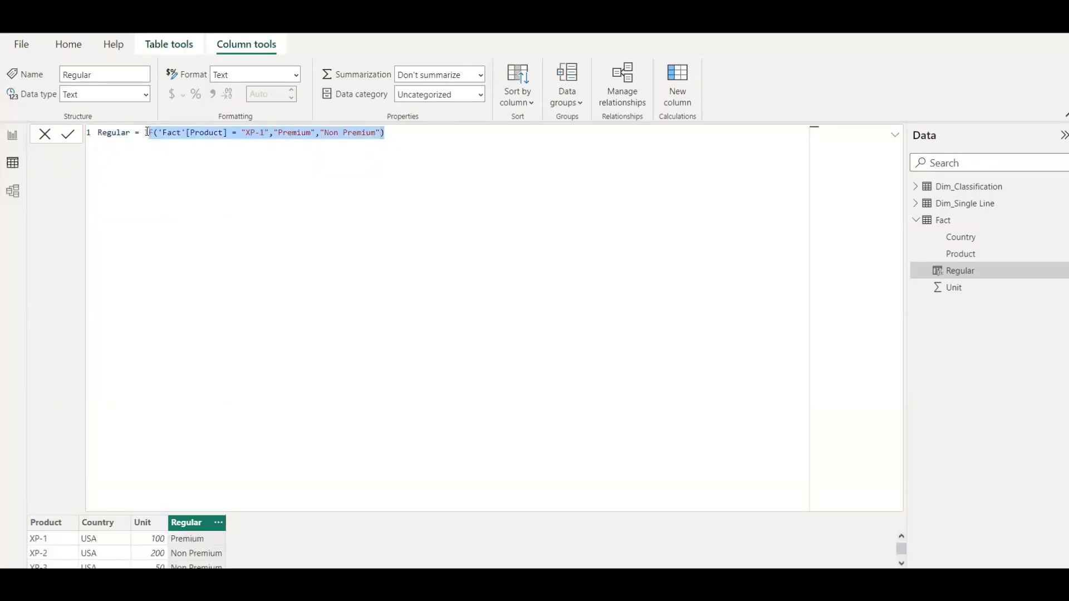
{"action": "key", "text": "BackSpace"}
{"action": "left_click", "coordinate": [893, 137]}
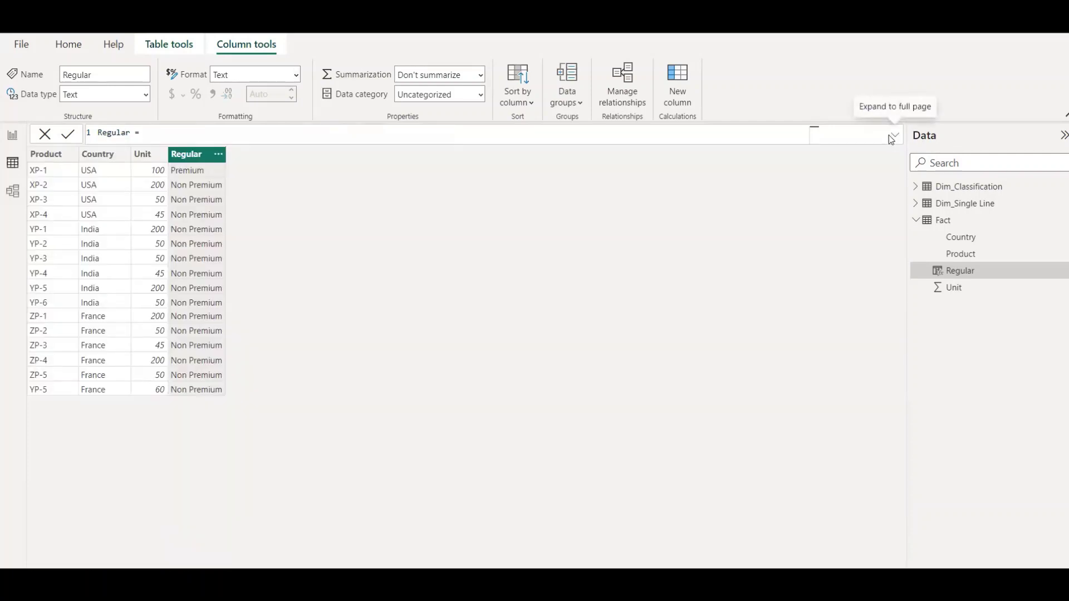
{"action": "left_click", "coordinate": [891, 137]}
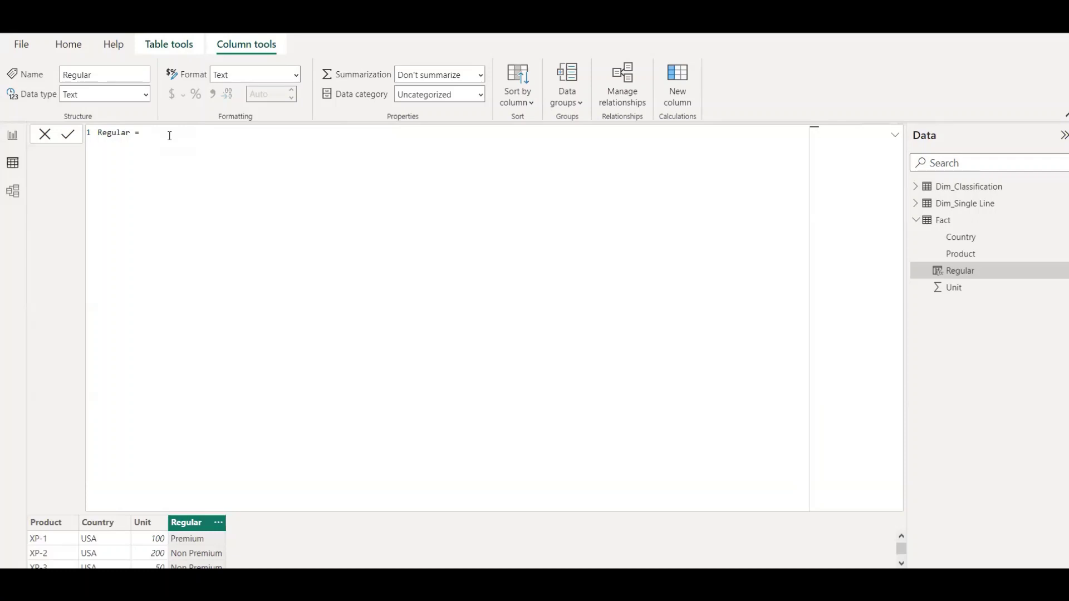
Start a variable v_premium in the Regular formula as a CALCULATETABLE over VALUES(Dim_Classification[Product])
{"action": "key", "text": "shift+Return"}
{"action": "type", "text": "var v_premium = cal"}
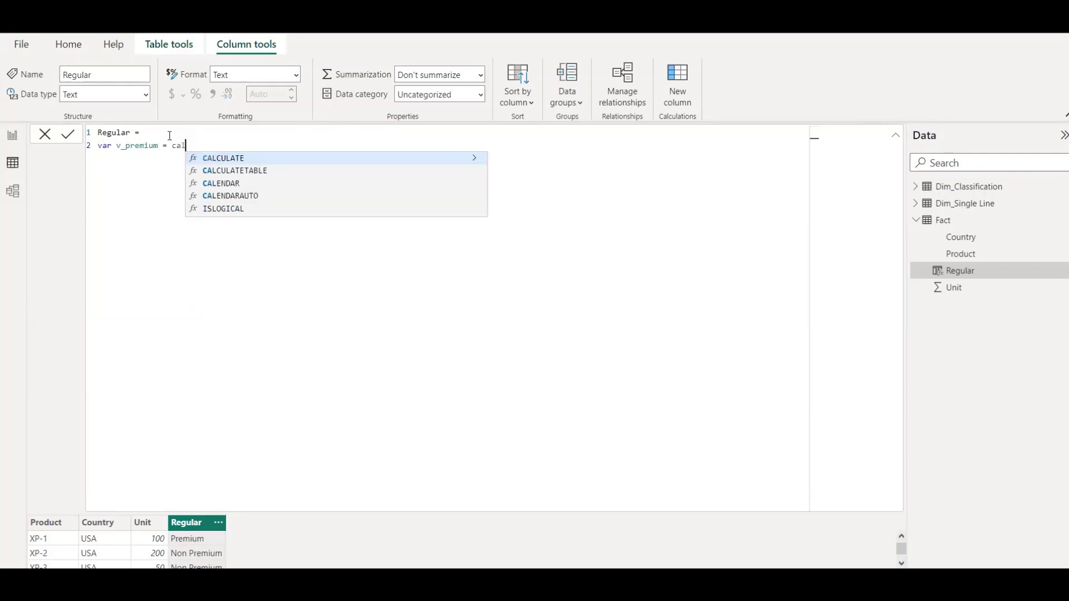
{"action": "key", "text": "Down"}
{"action": "key", "text": "Tab"}
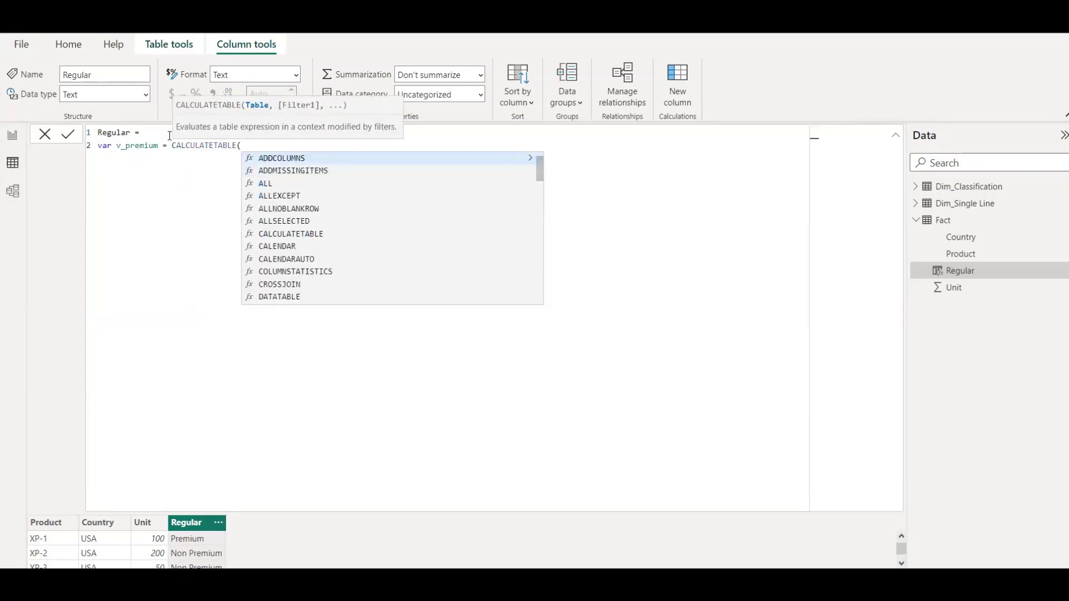
{"action": "type", "text": "v"}
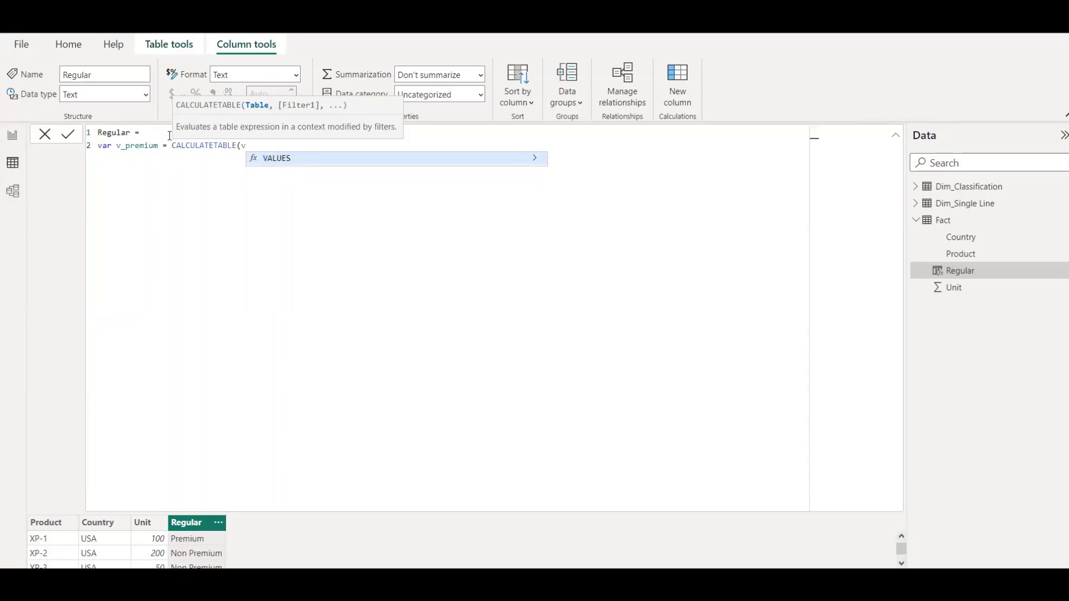
{"action": "key", "text": "Tab"}
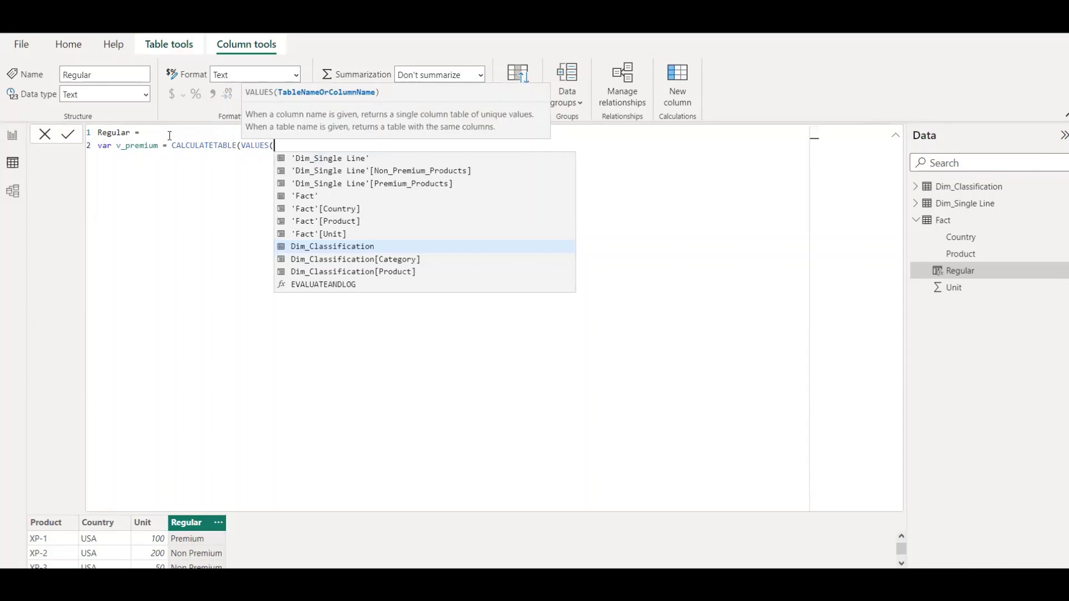
{"action": "left_click", "coordinate": [334, 271]}
{"action": "type", "text": ") "}
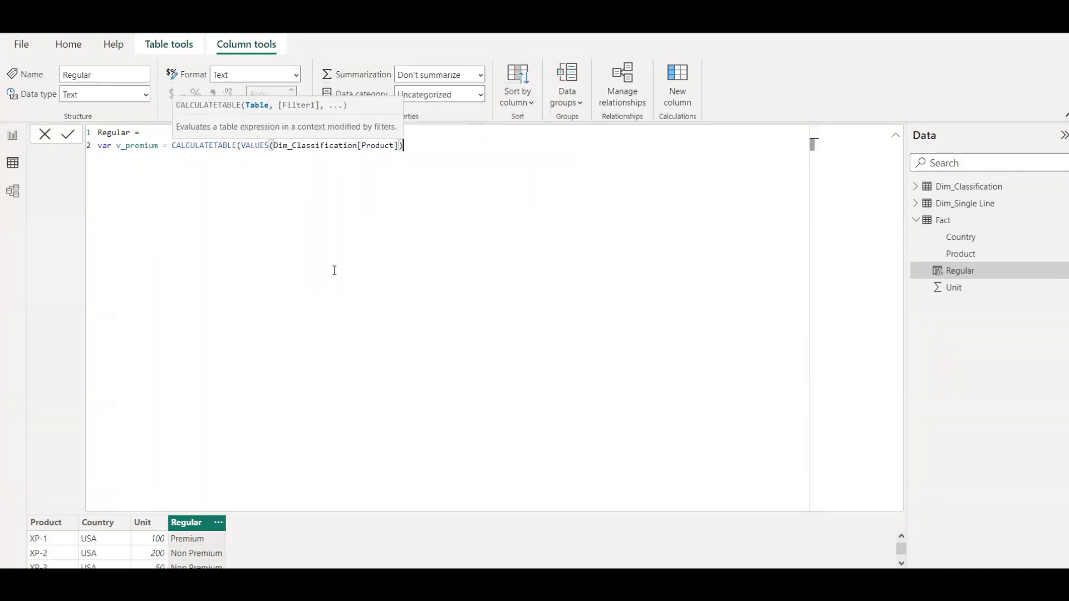
Filter the v_premium table expression to rows where Dim_Classification[Category] = "Premium"
{"action": "type", "text": ", "}
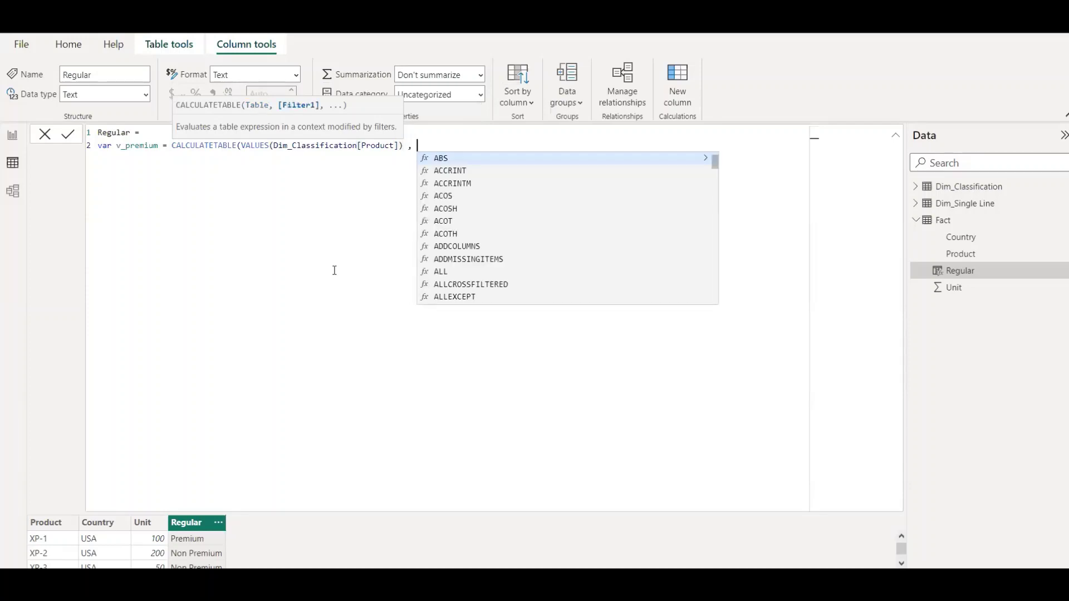
{"action": "type", "text": "cate"}
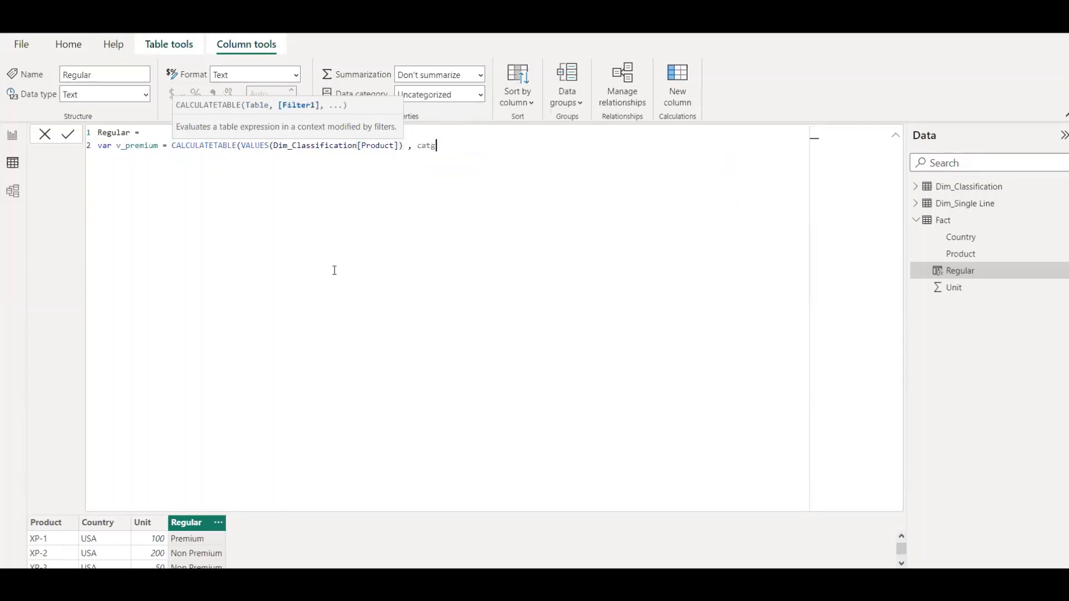
{"action": "key", "text": "Tab"}
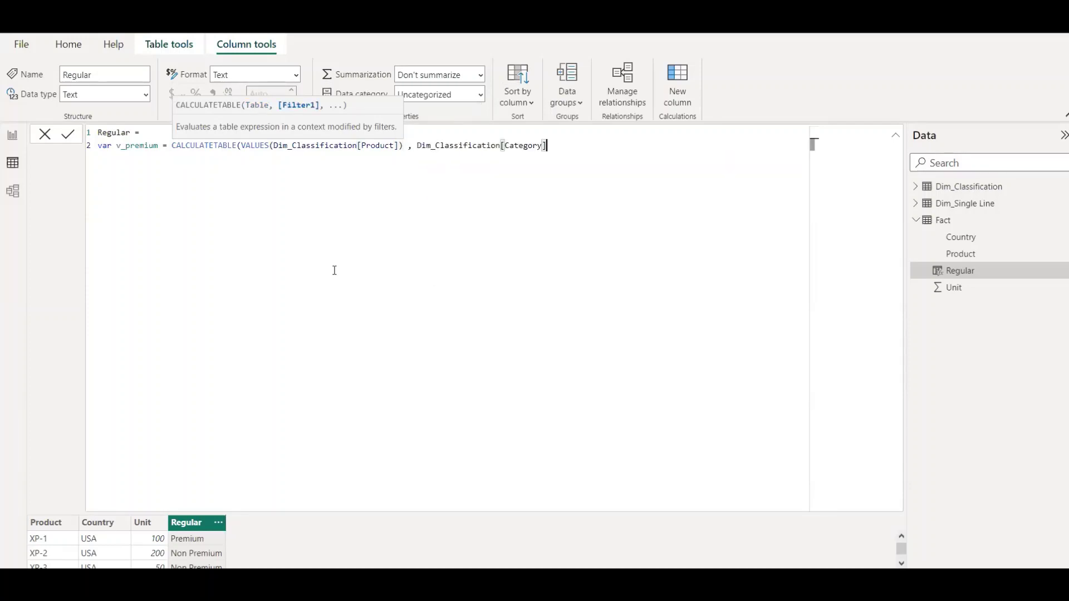
{"action": "type", "text": "= \"Premium\""}
Add a return line directly beneath the v_premium variable and close the CALCULATETABLE parenthesis
{"action": "key", "text": "shift+Return"}
{"action": "key", "text": "shift+Return"}
{"action": "type", "text": "ret"}
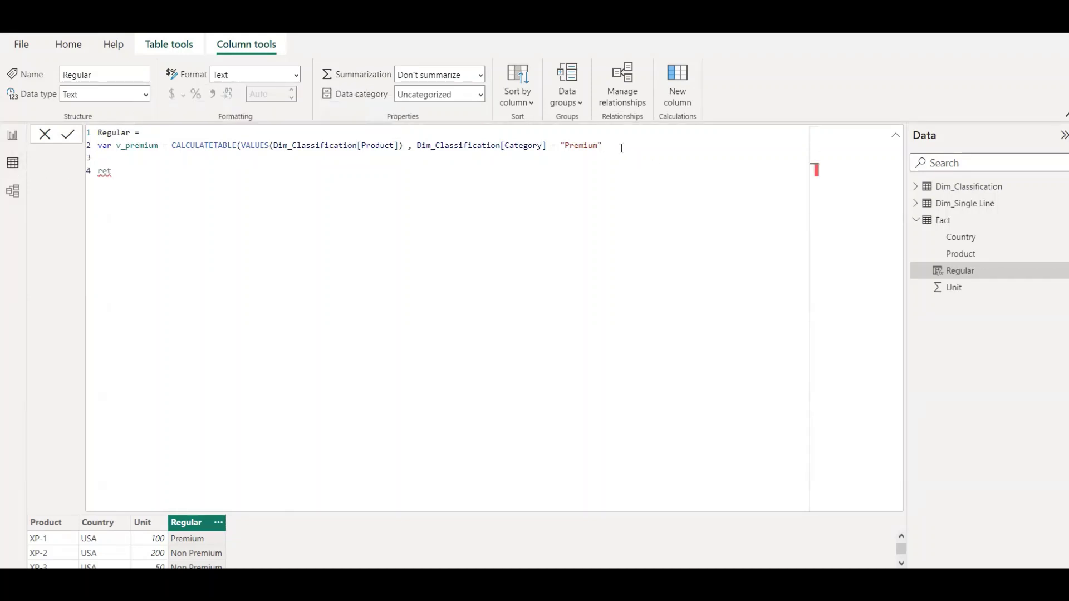
{"action": "type", "text": "urn"}
{"action": "key", "text": "shift+Return"}
{"action": "left_click", "coordinate": [102, 158]}
{"action": "key", "text": "Delete"}
{"action": "left_click", "coordinate": [114, 178]}
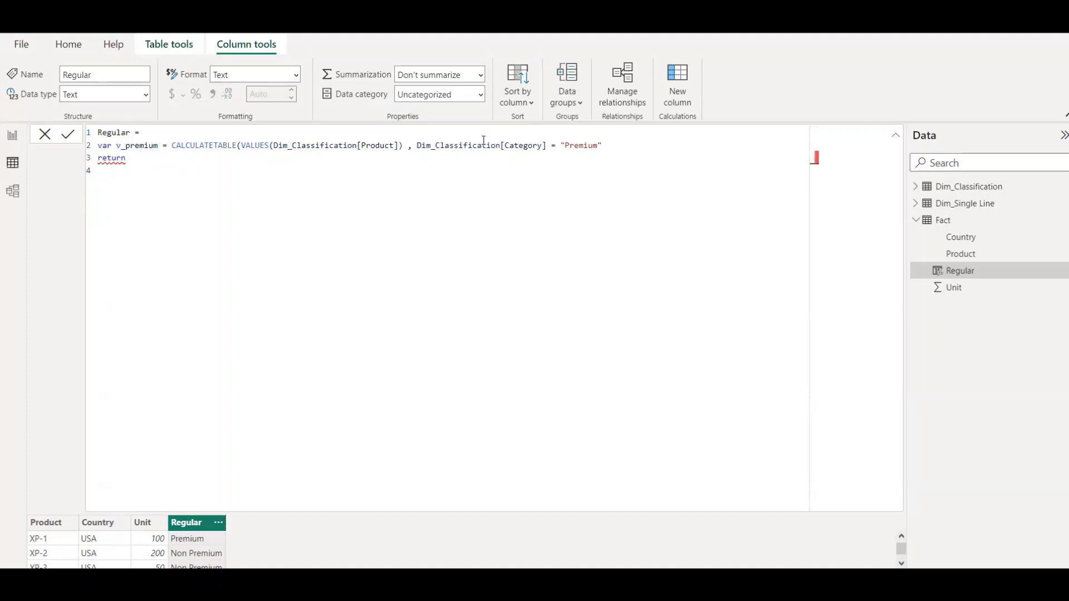
{"action": "left_click", "coordinate": [611, 145]}
{"action": "type", "text": ")"}
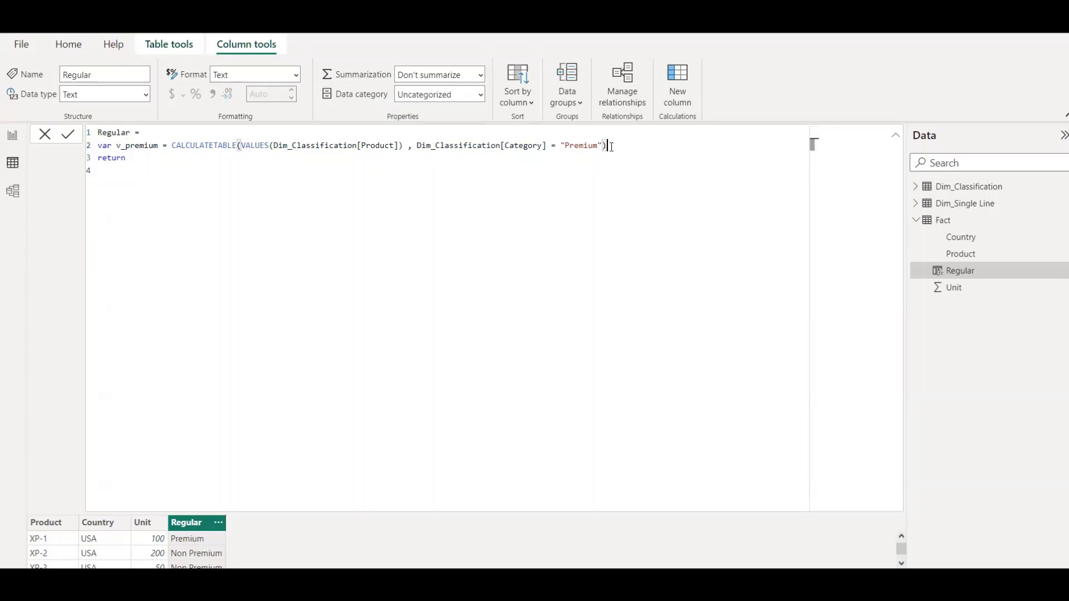
Below return, begin an IF expression testing whether 'Fact'[Product] is in v_premium
{"action": "left_click", "coordinate": [164, 165]}
{"action": "type", "text": "IF("}
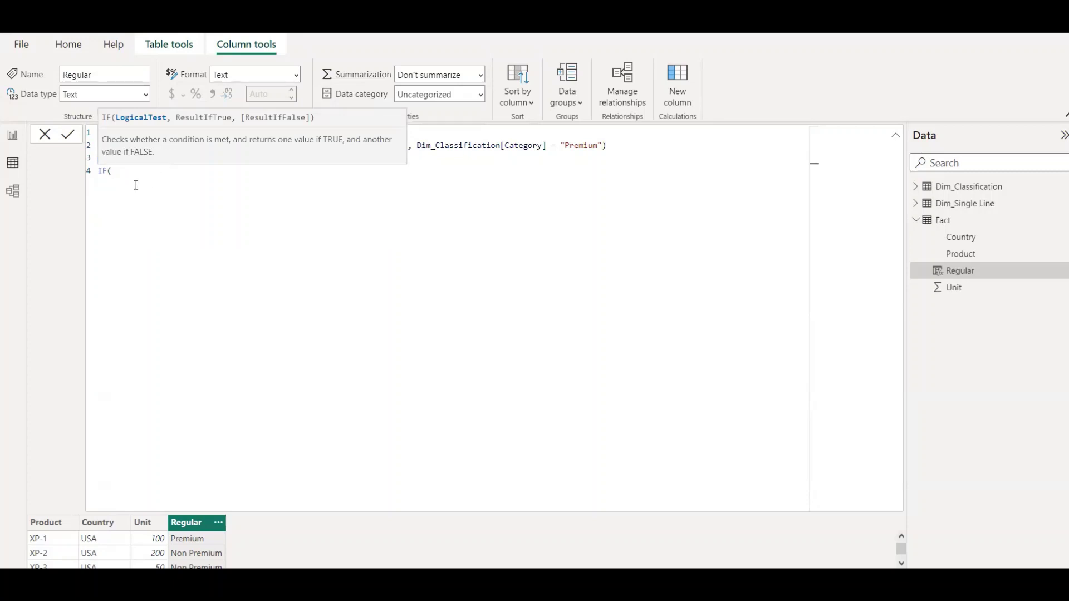
{"action": "type", "text": "fact"}
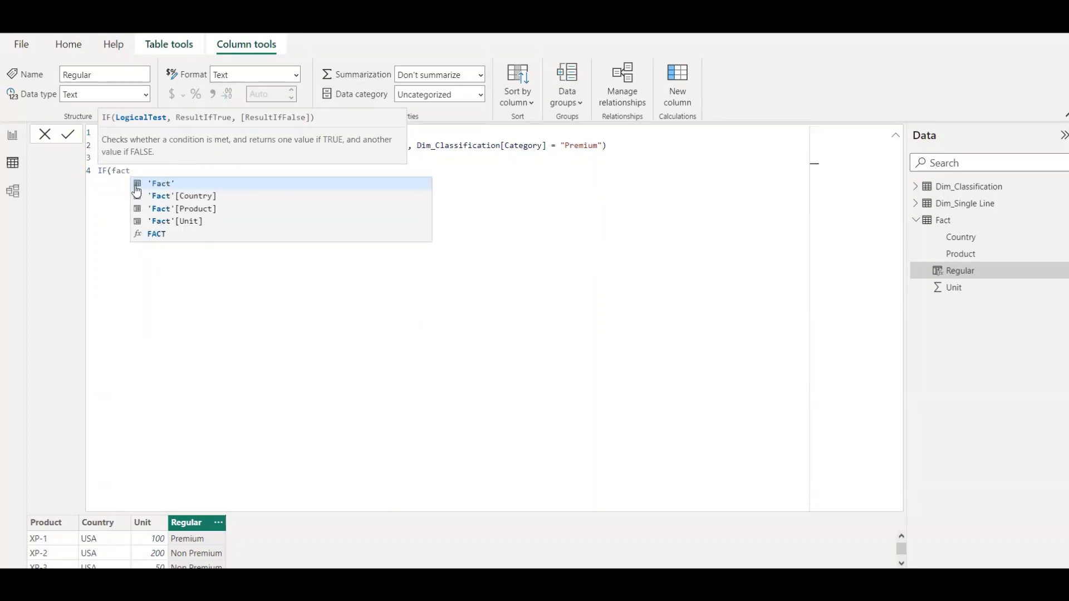
{"action": "key", "text": "Down"}
{"action": "key", "text": "Down"}
{"action": "key", "text": "Tab"}
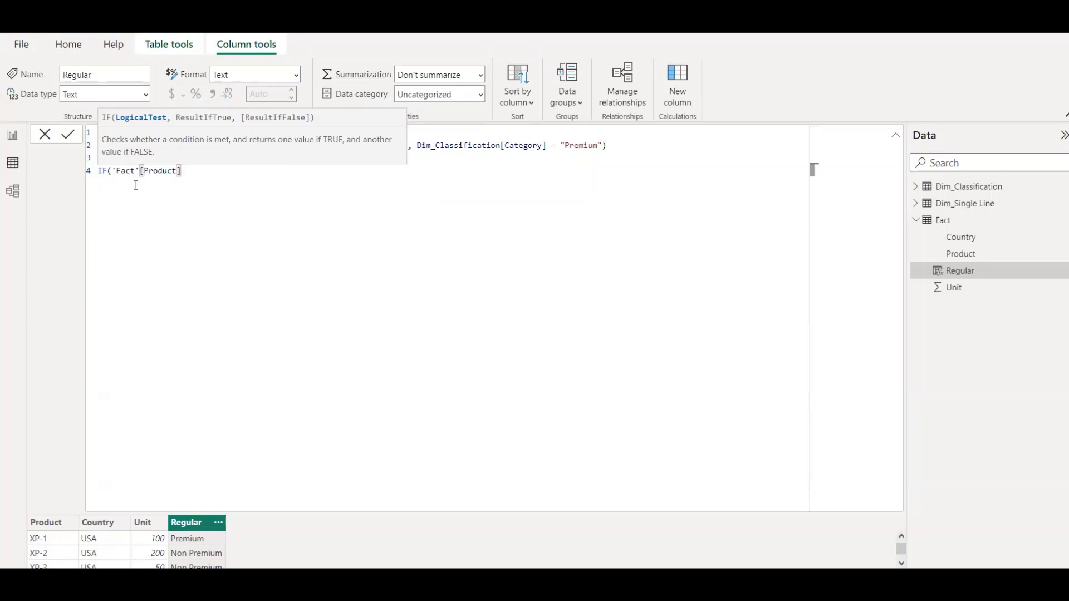
{"action": "type", "text": "in v"}
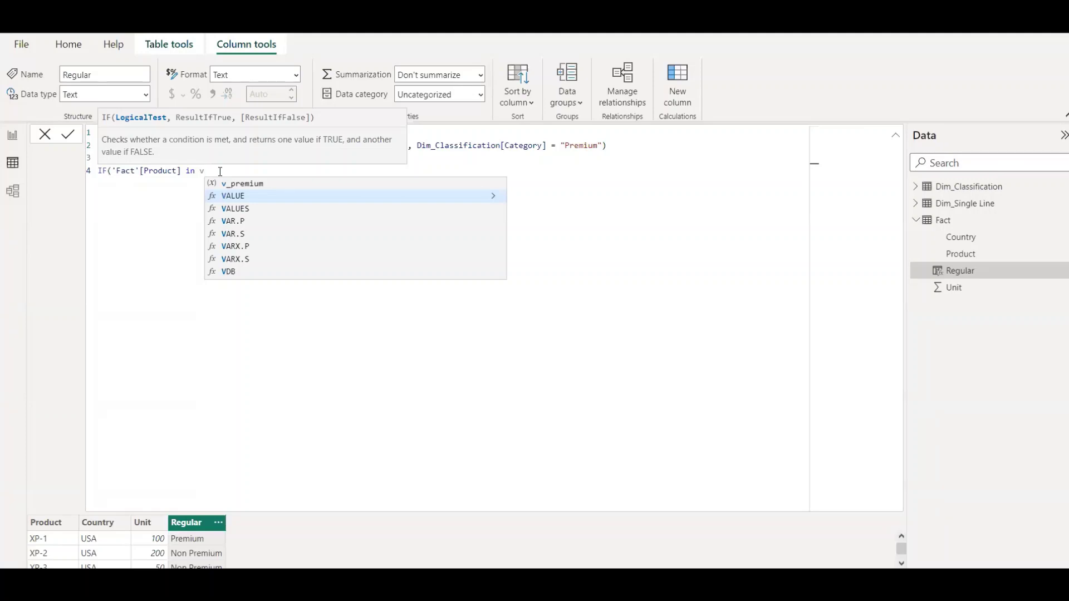
{"action": "key", "text": "Up"}
{"action": "key", "text": "Tab"}
Finish the IF with "Premium" as its true result and no false result, and commit the Regular column's formula
{"action": "type", "text": ","}
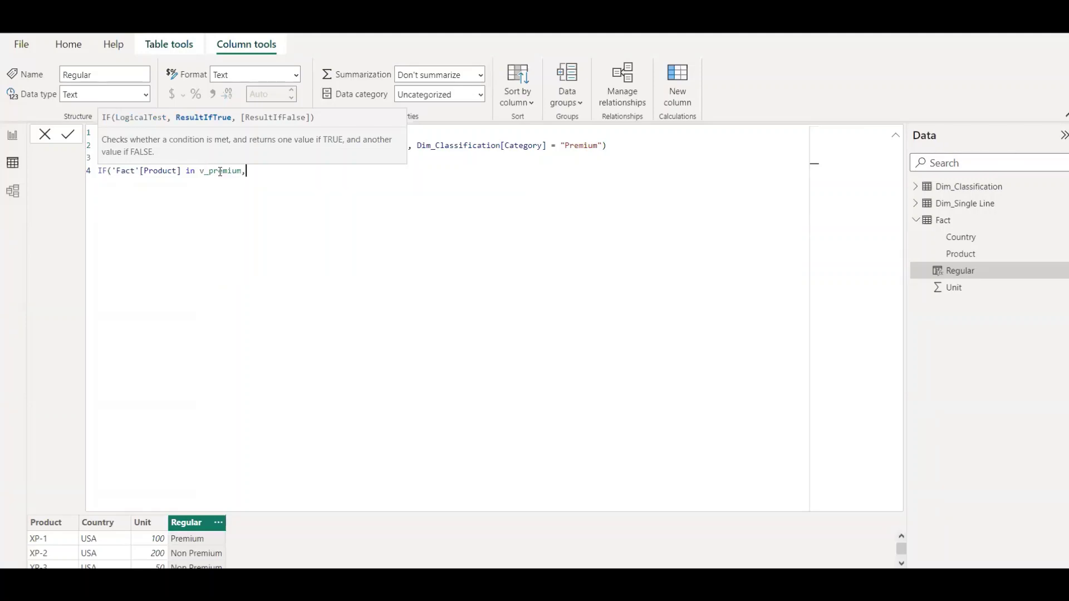
{"action": "type", "text": "\"Premium\","}
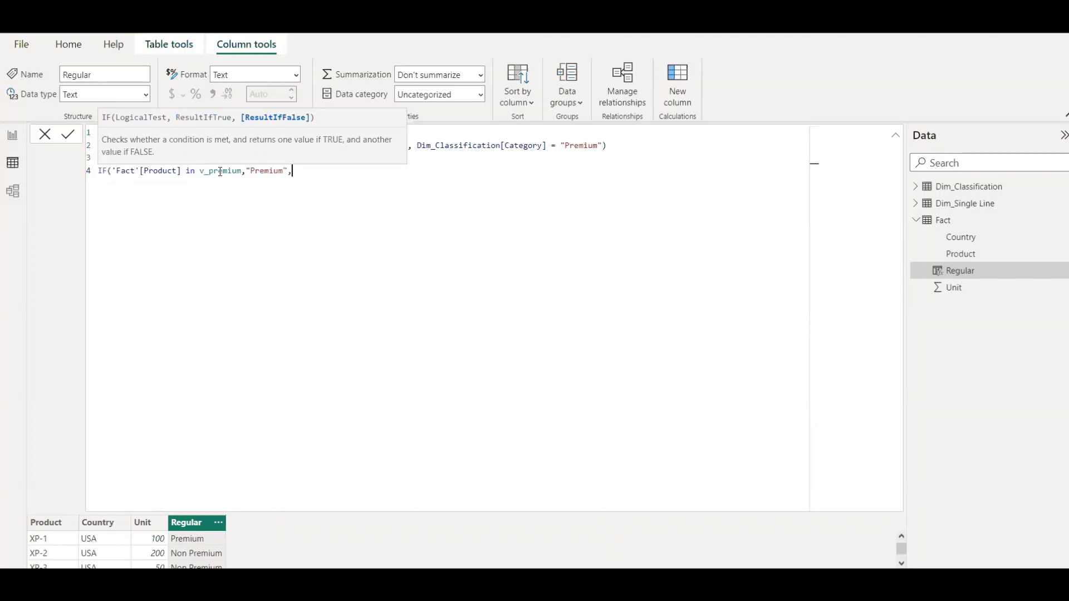
{"action": "key", "text": "BackSpace"}
{"action": "type", "text": ")"}
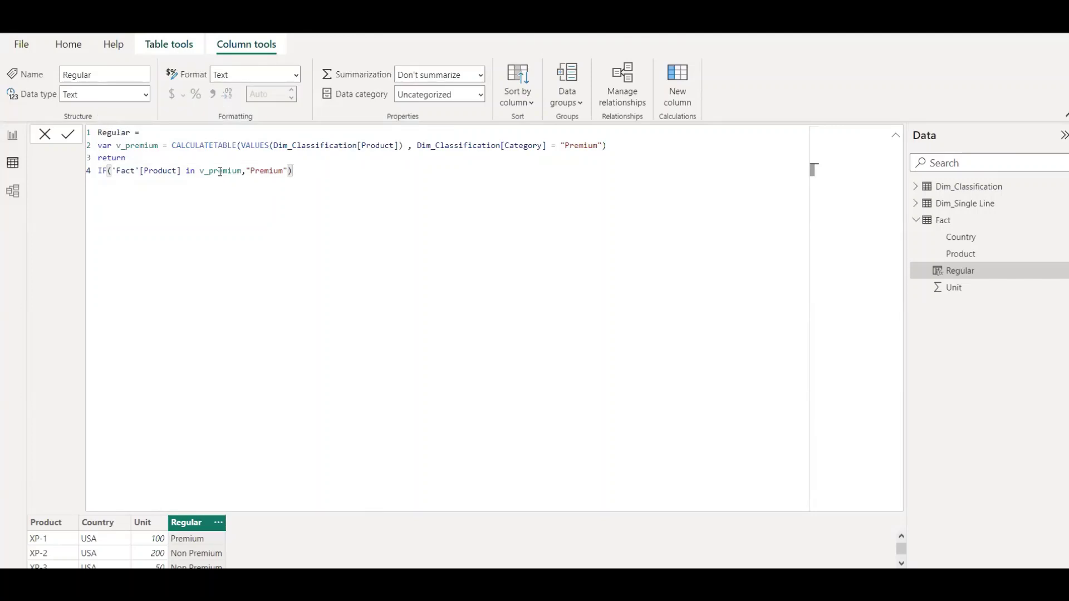
{"action": "key", "text": "Return"}
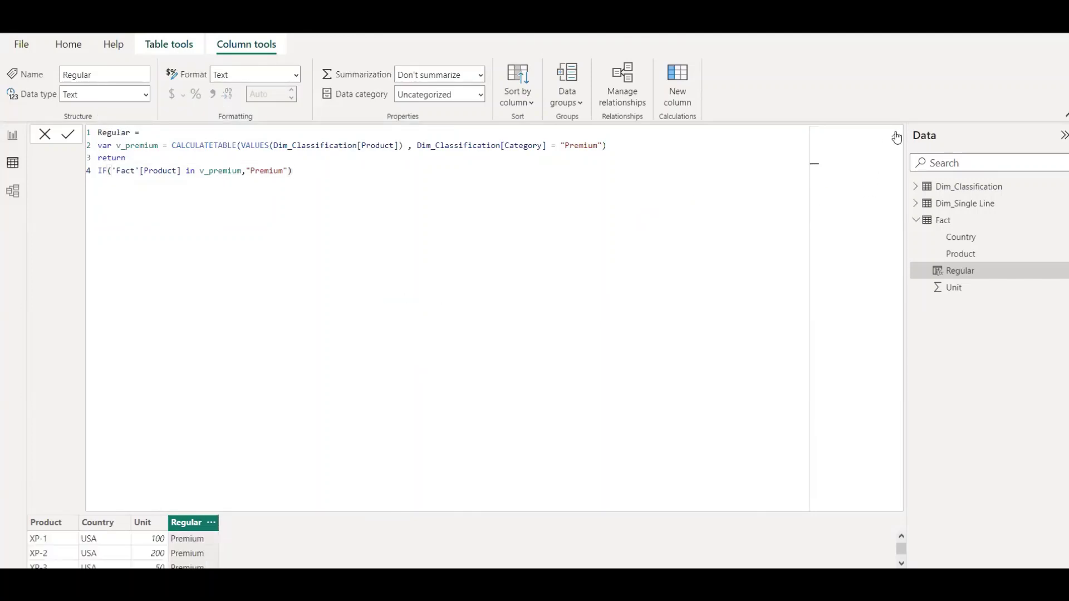
Duplicate the v_premium variable definition onto a new line directly beneath it in the Regular formula
{"action": "left_click", "coordinate": [896, 137]}
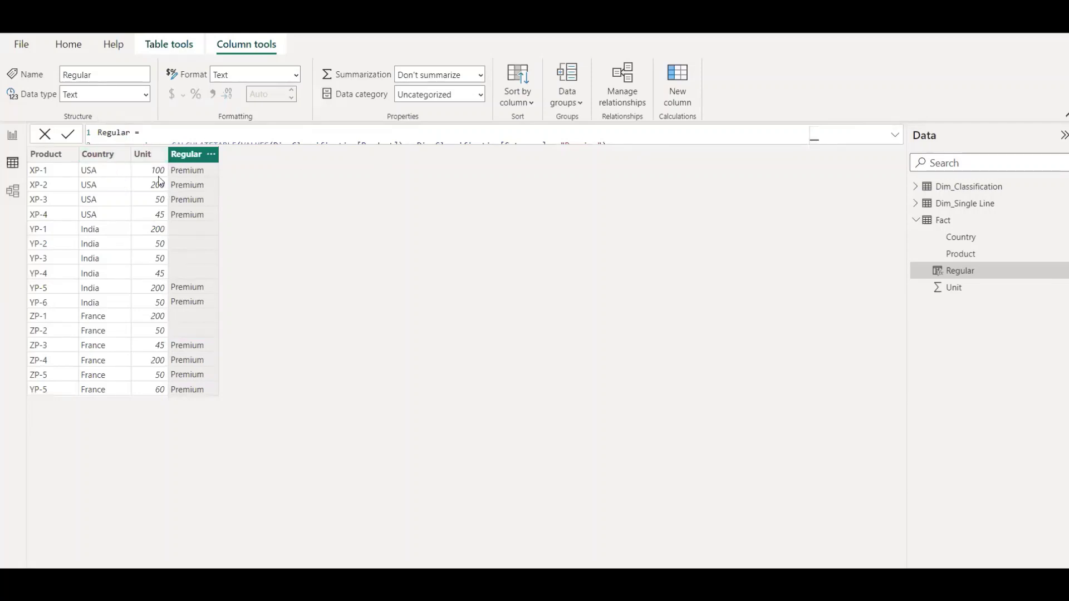
{"action": "left_click", "coordinate": [895, 137]}
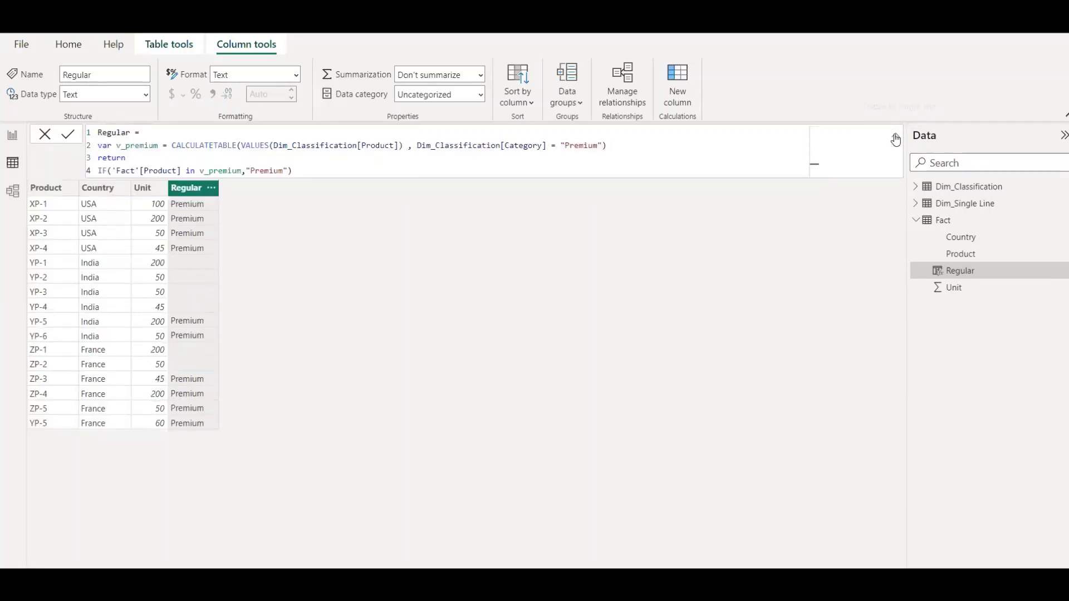
{"action": "left_click_drag", "start_coordinate": [610, 146], "coordinate": [93, 149]}
{"action": "key", "text": "ctrl+c"}
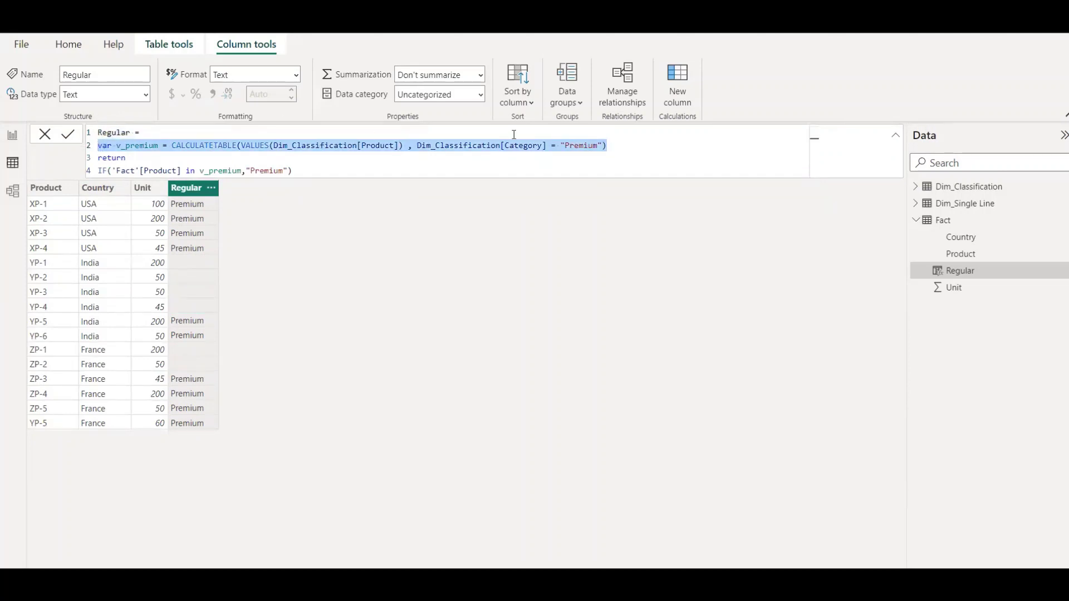
{"action": "left_click", "coordinate": [618, 146]}
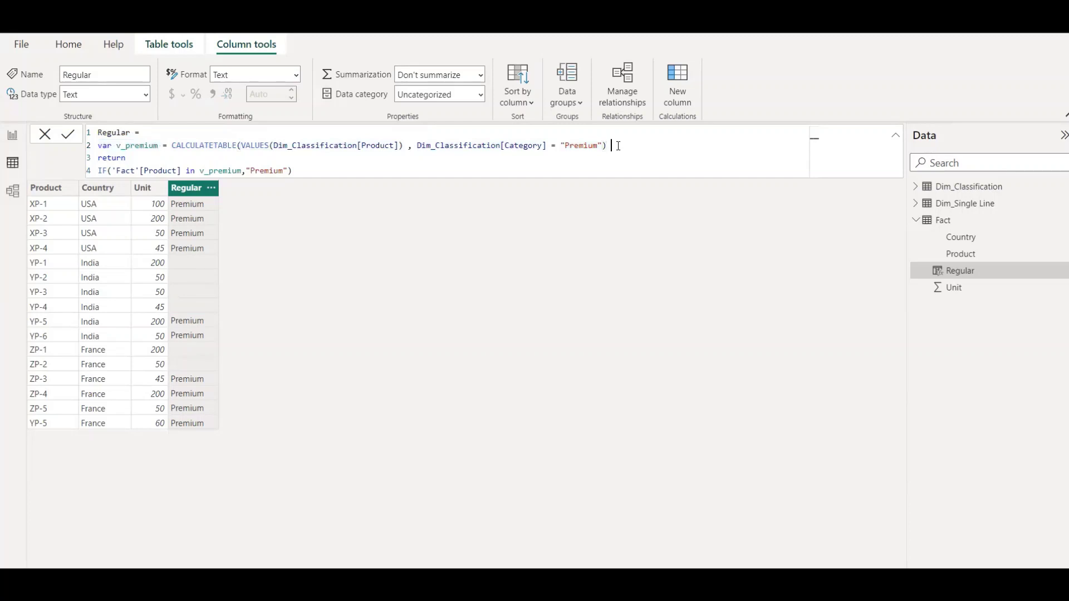
{"action": "key", "text": "Return"}
{"action": "key", "text": "ctrl+v"}
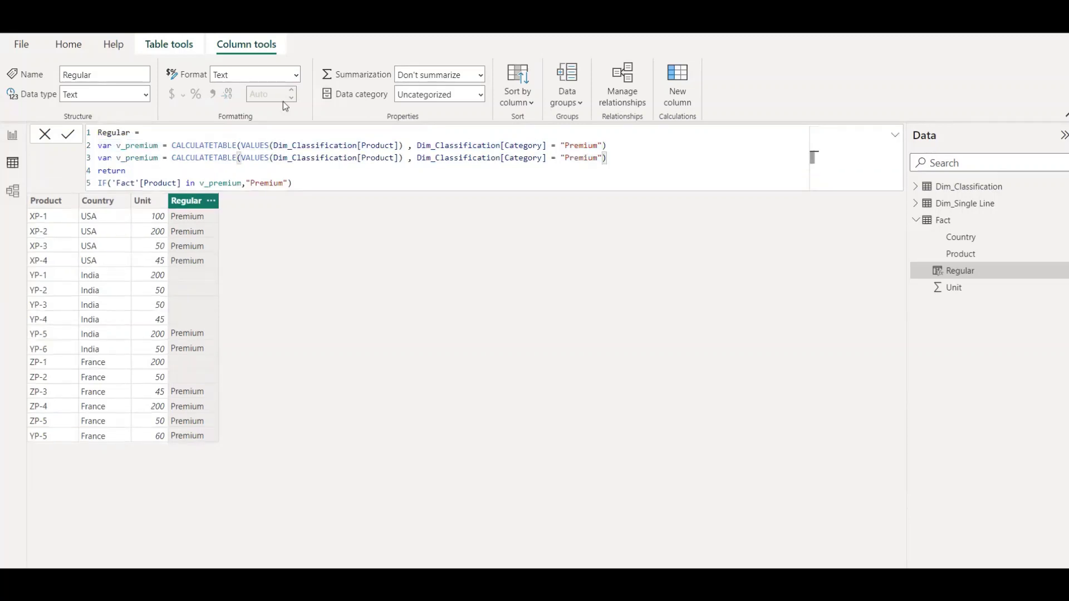
Rename the duplicated variable v_Non_premium and set its Dim_Classification[Category] filter to "Non Premium"
{"action": "left_click", "coordinate": [126, 158]}
{"action": "type", "text": "non"}
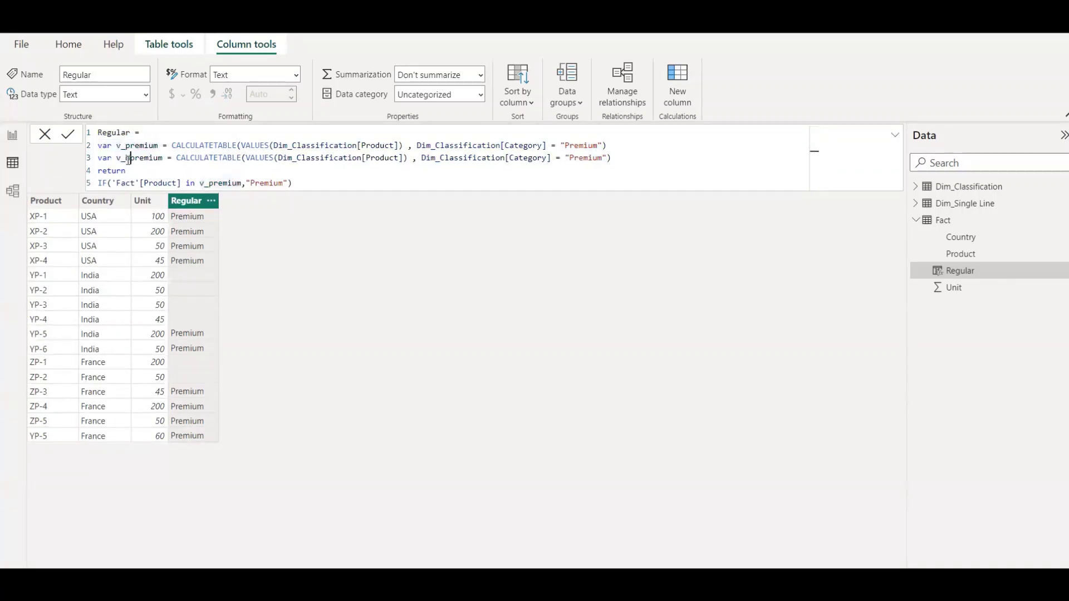
{"action": "type", "text": "_Non"}
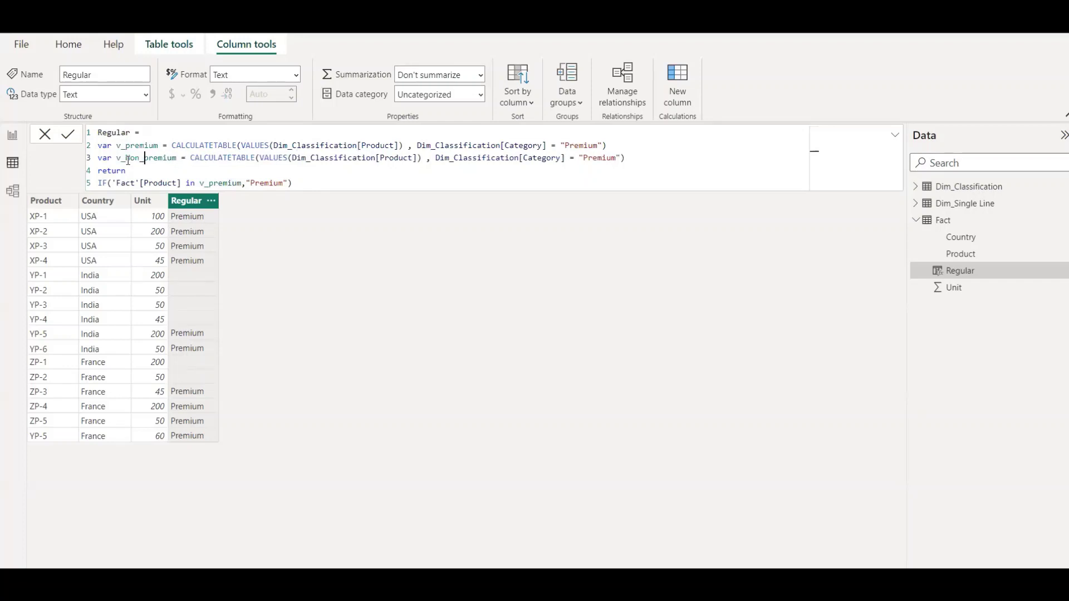
{"action": "key", "text": "End"}
{"action": "left_click", "coordinate": [583, 159]}
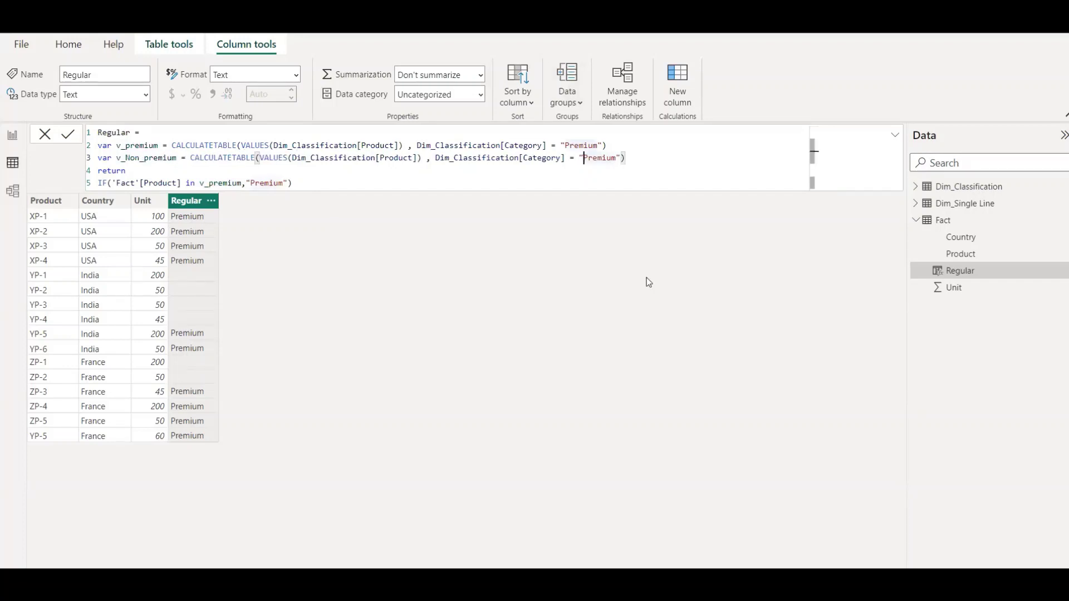
{"action": "type", "text": "Non"}
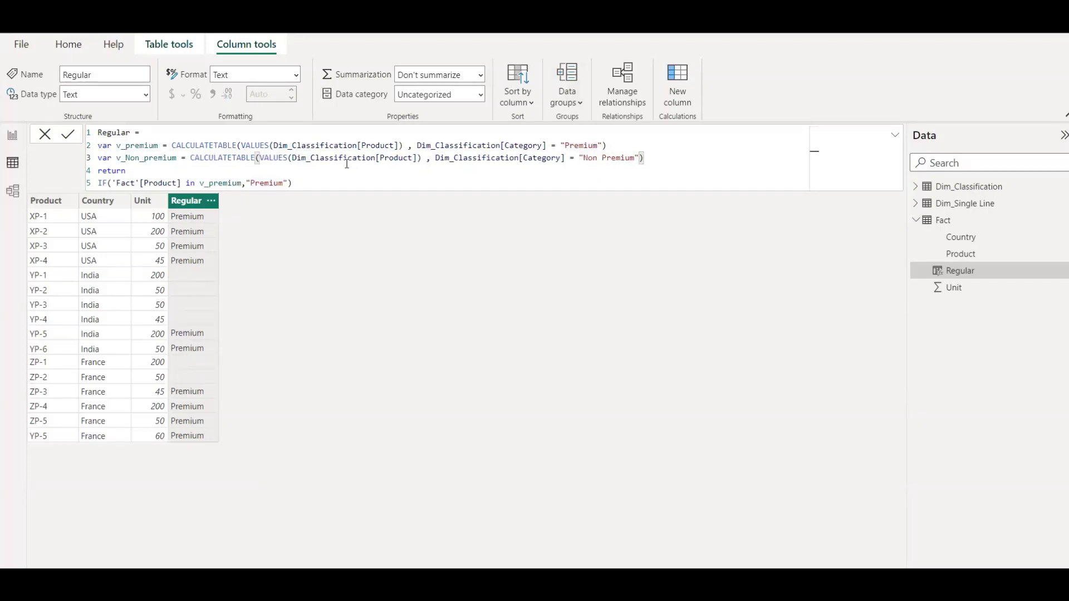
Reopen the IF for a false result and nest a copy of the same IF expression there
{"action": "left_click", "coordinate": [344, 182]}
{"action": "key", "text": "BackSpace"}
{"action": "type", "text": ","}
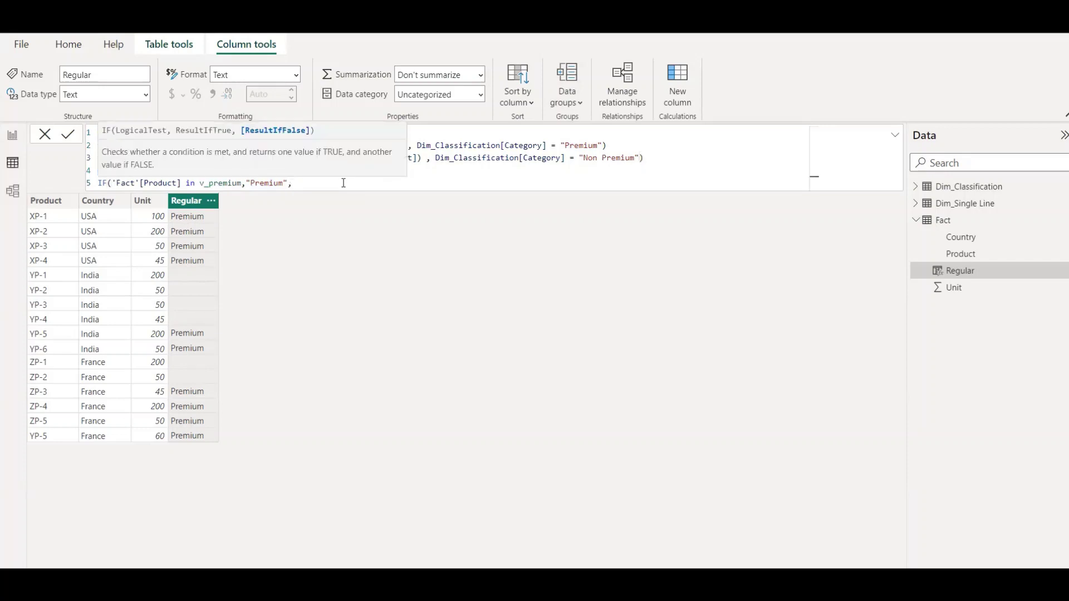
{"action": "left_click_drag", "start_coordinate": [343, 182], "coordinate": [83, 188]}
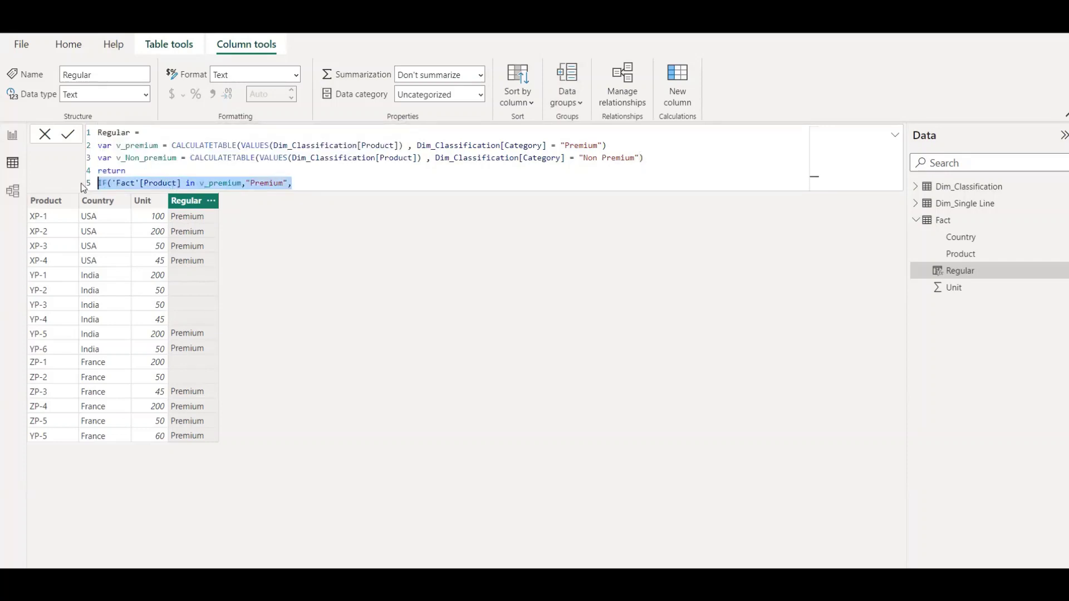
{"action": "key", "text": "ctrl+c"}
{"action": "left_click", "coordinate": [301, 182]}
{"action": "key", "text": "ctrl+v"}
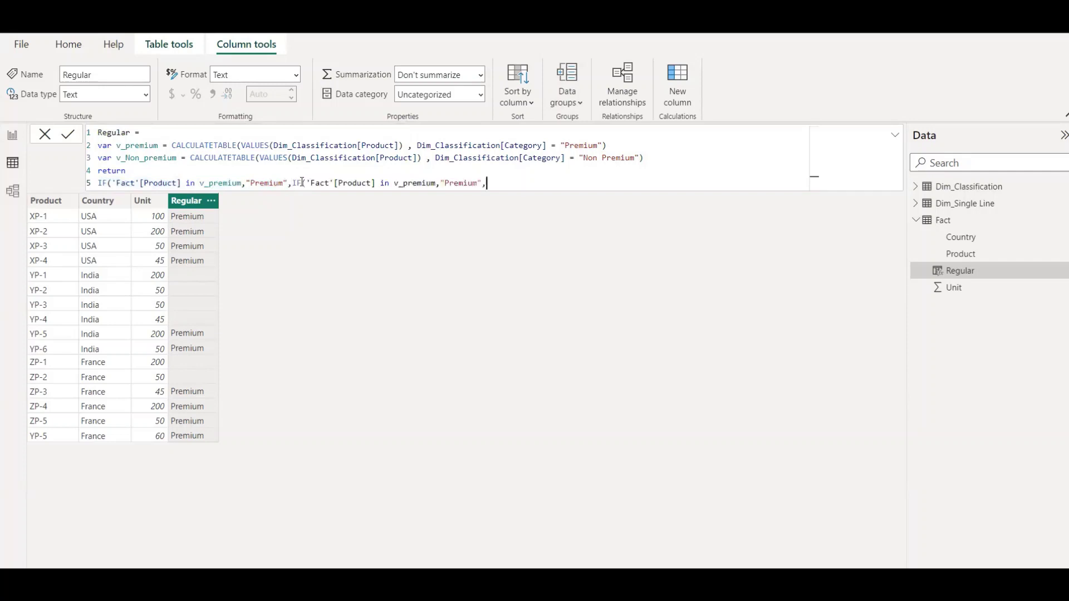
Make the nested IF test v_Non_premium and return "Non Premium", close both IFs, and commit the Regular formula
{"action": "left_click", "coordinate": [404, 183]}
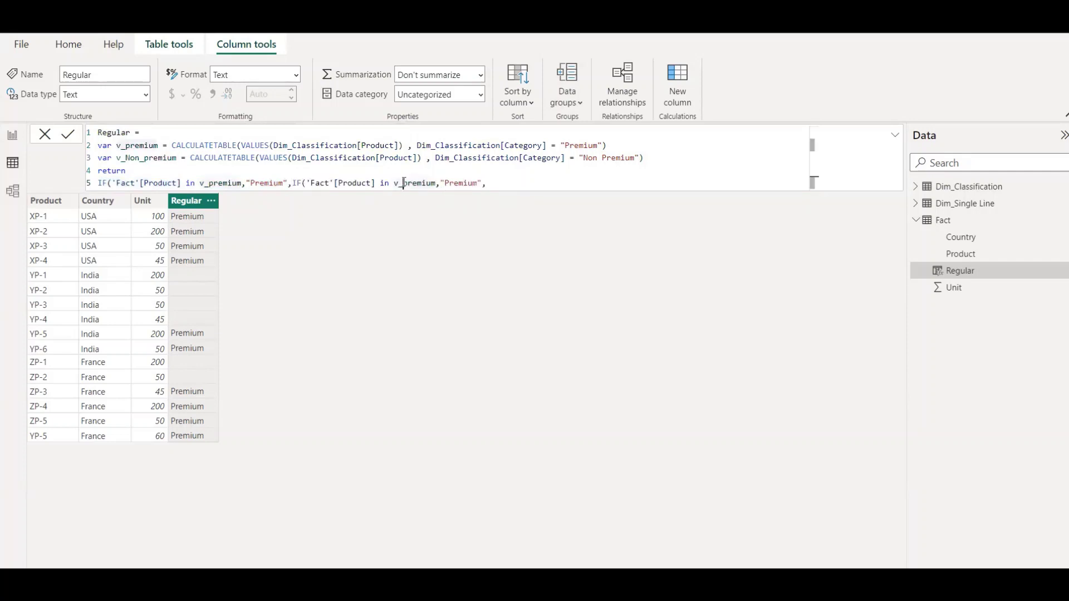
{"action": "type", "text": "Non_"}
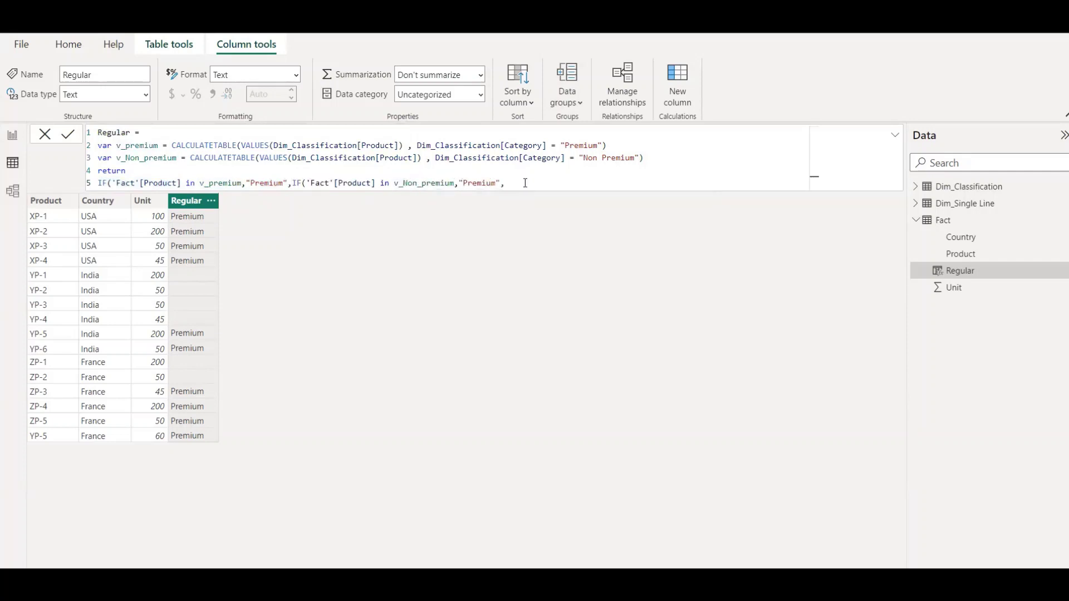
{"action": "left_click", "coordinate": [463, 182]}
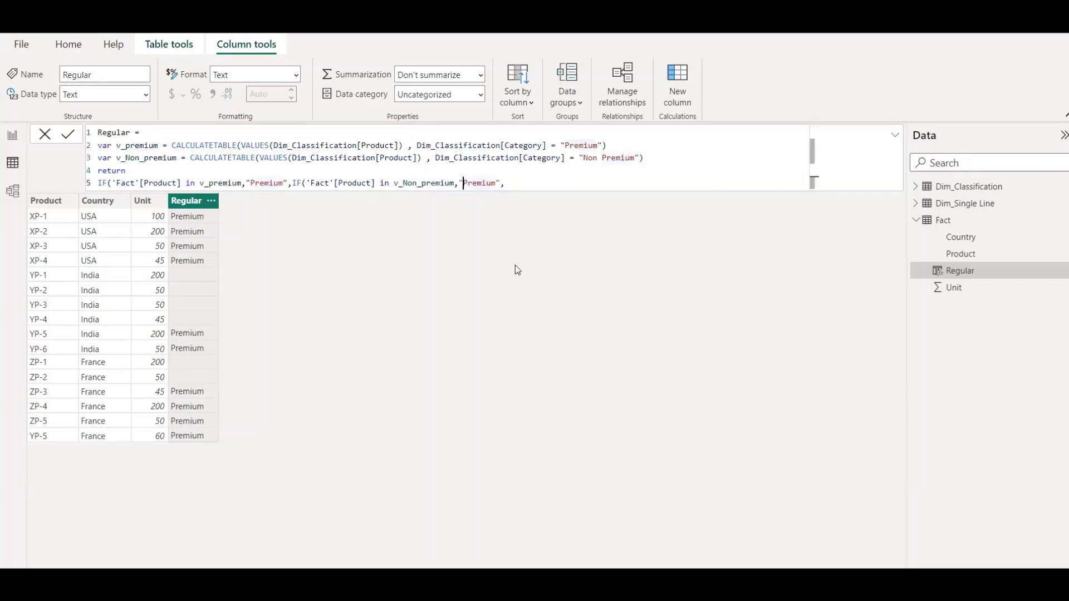
{"action": "type", "text": "Non"}
{"action": "left_click", "coordinate": [532, 185]}
{"action": "key", "text": "BackSpace"}
{"action": "type", "text": "))"}
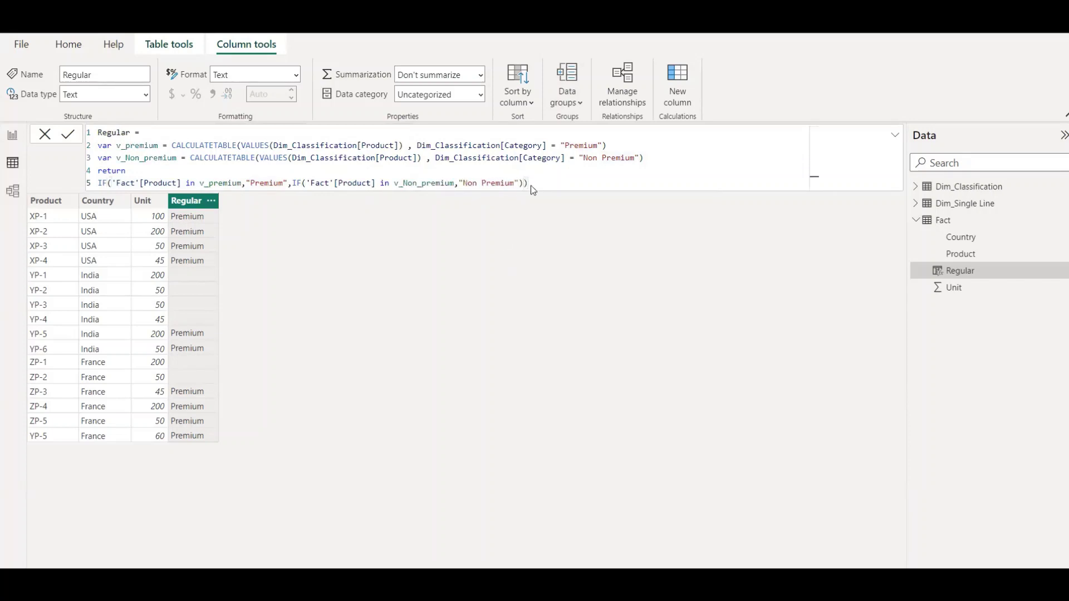
{"action": "key", "text": "Return"}
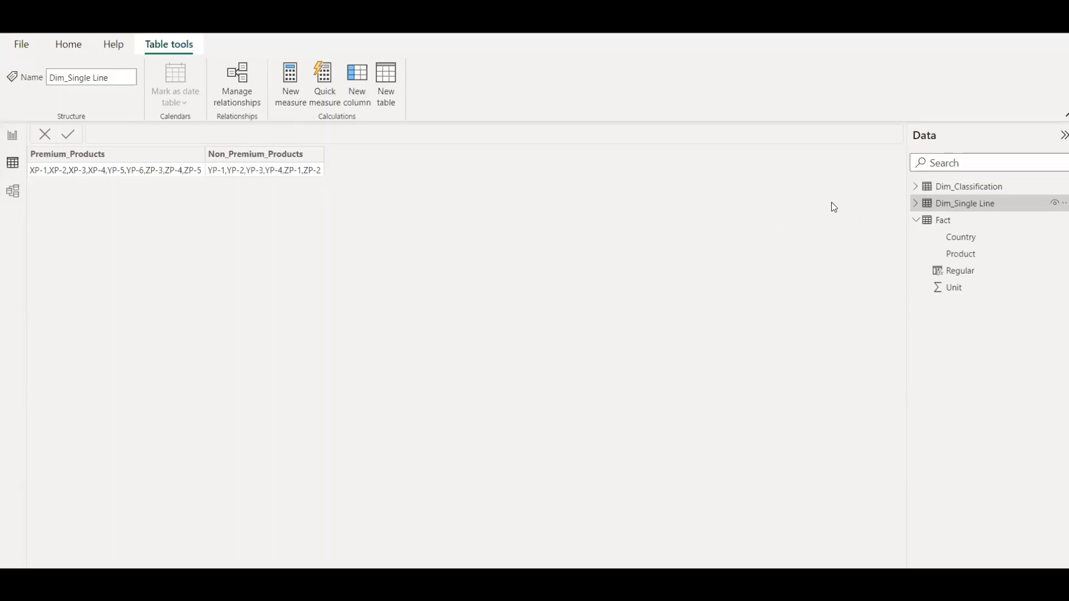
Add a new calculated column to the Fact table, name it Text Search, and add two blank formula lines
{"action": "left_click", "coordinate": [946, 221]}
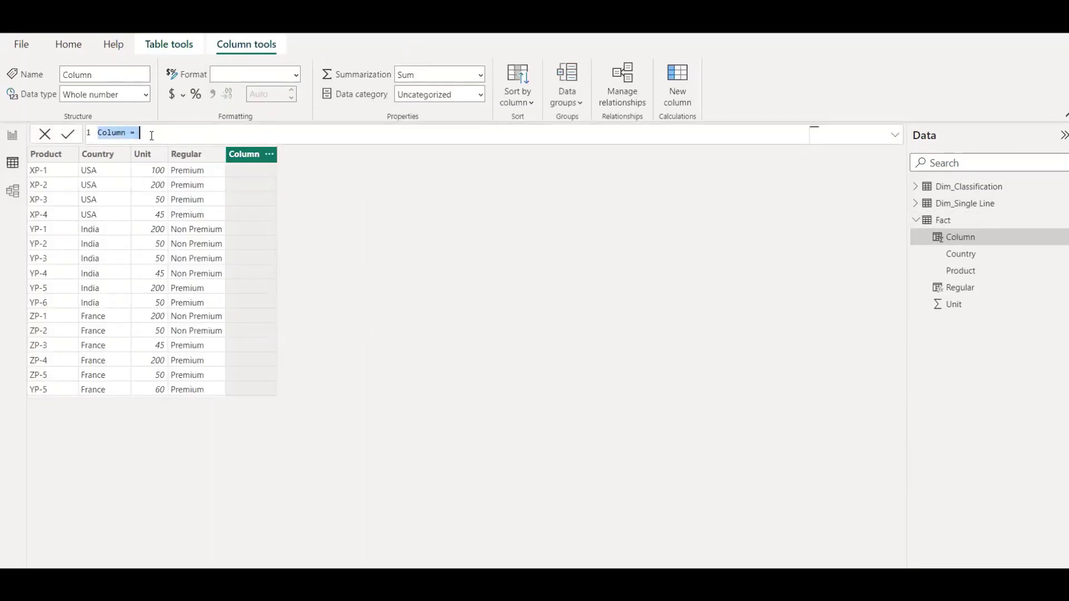
{"action": "type", "text": "Text Search ="}
{"action": "key", "text": "shift+Return"}
{"action": "key", "text": "shift+Return"}
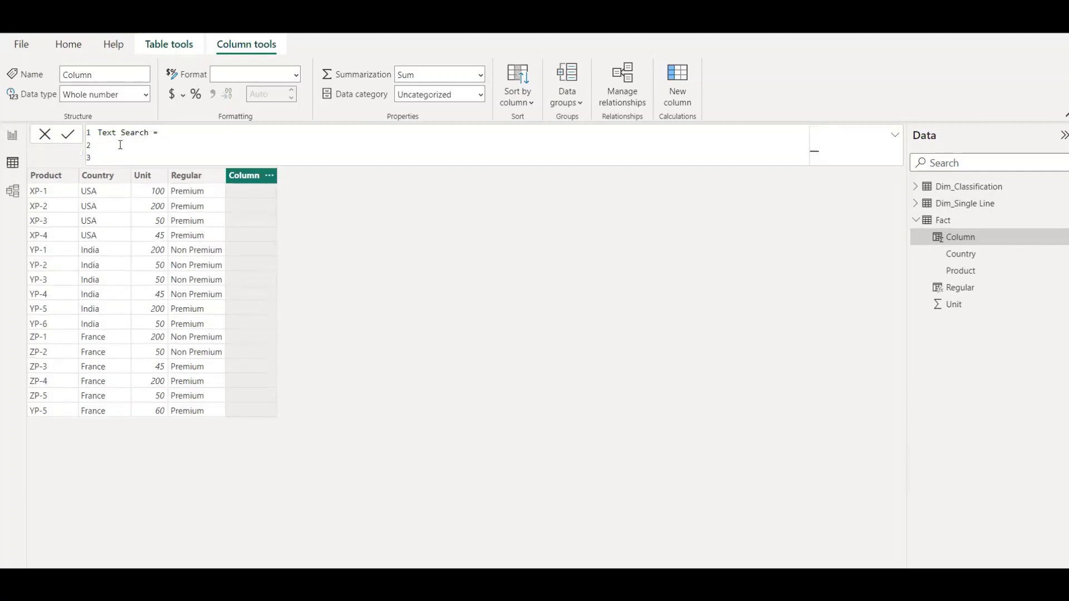
Declare the variable v_premium on the second line of the Text Search formula, starting with CALCULATETABLE
{"action": "key", "text": "Up"}
{"action": "type", "text": "v"}
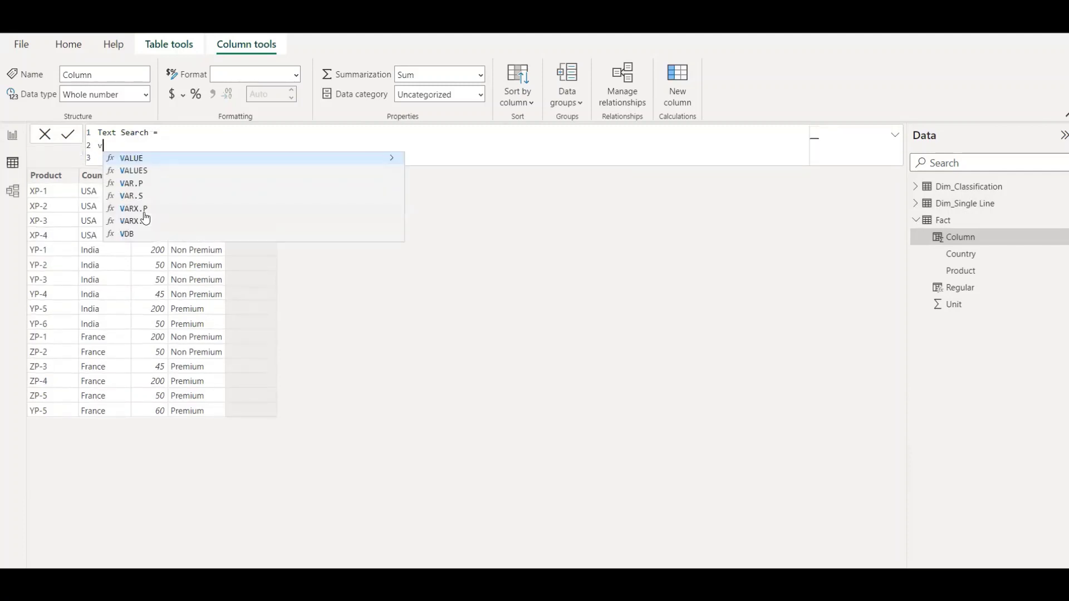
{"action": "type", "text": "ar v"}
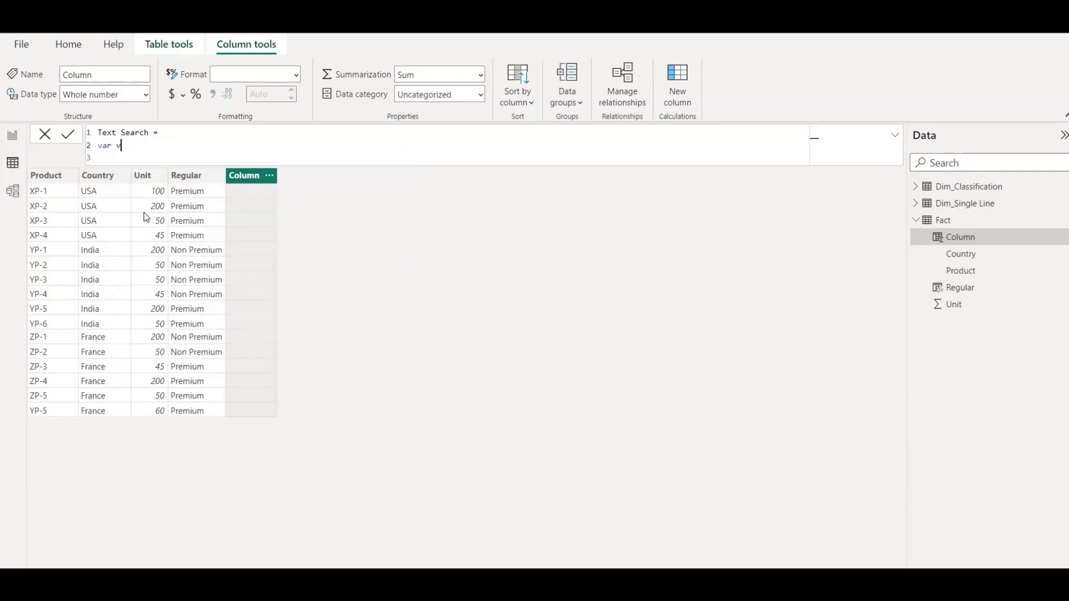
{"action": "type", "text": "_premium = va"}
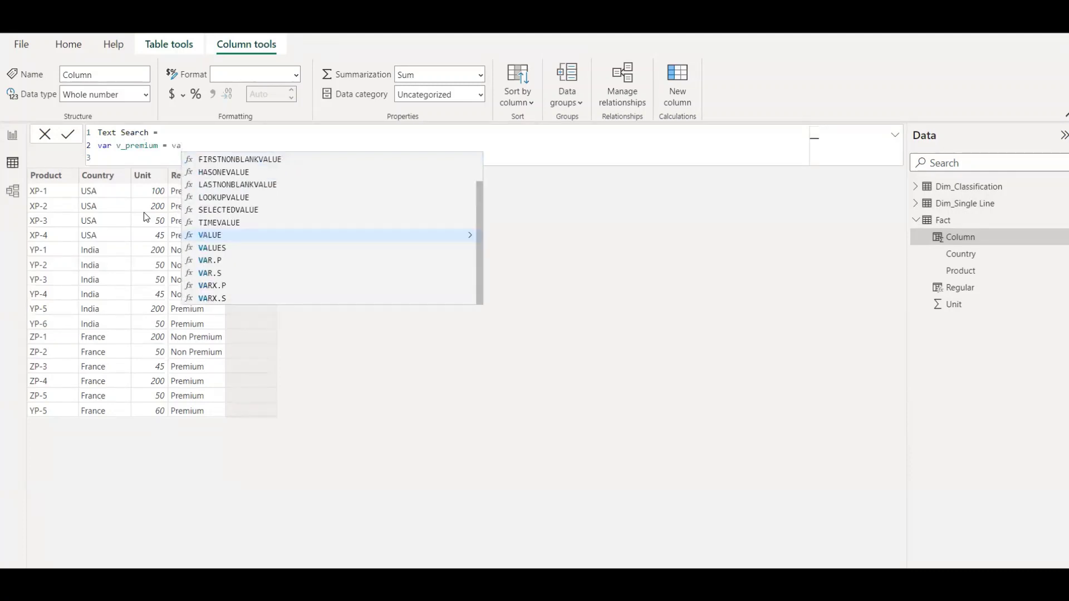
{"action": "key", "text": "BackSpace"}
{"action": "key", "text": "BackSpace"}
{"action": "type", "text": "cal"}
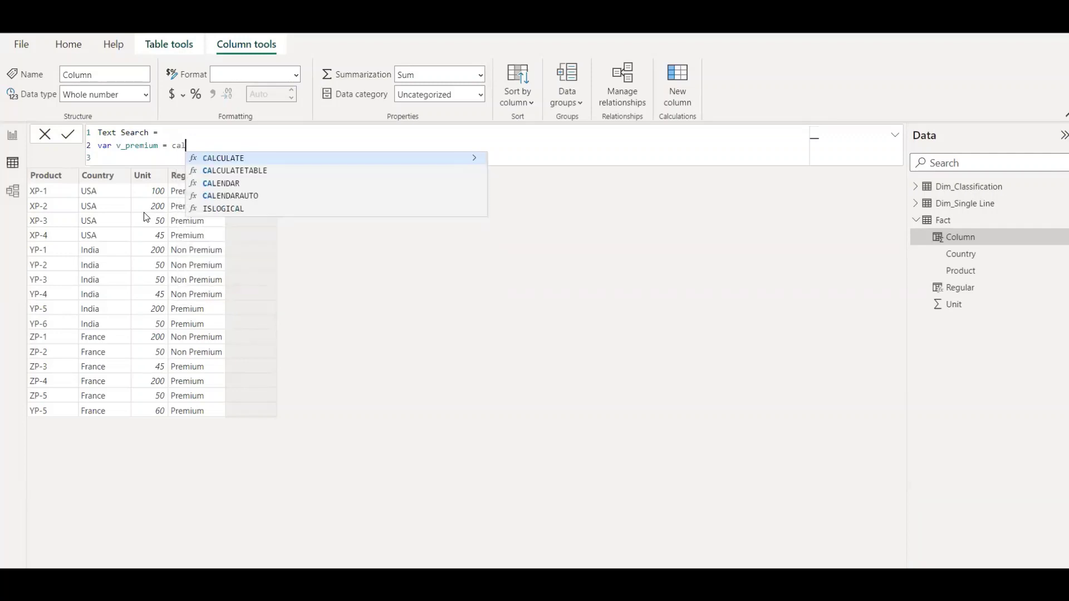
{"action": "key", "text": "Down"}
{"action": "key", "text": "Tab"}
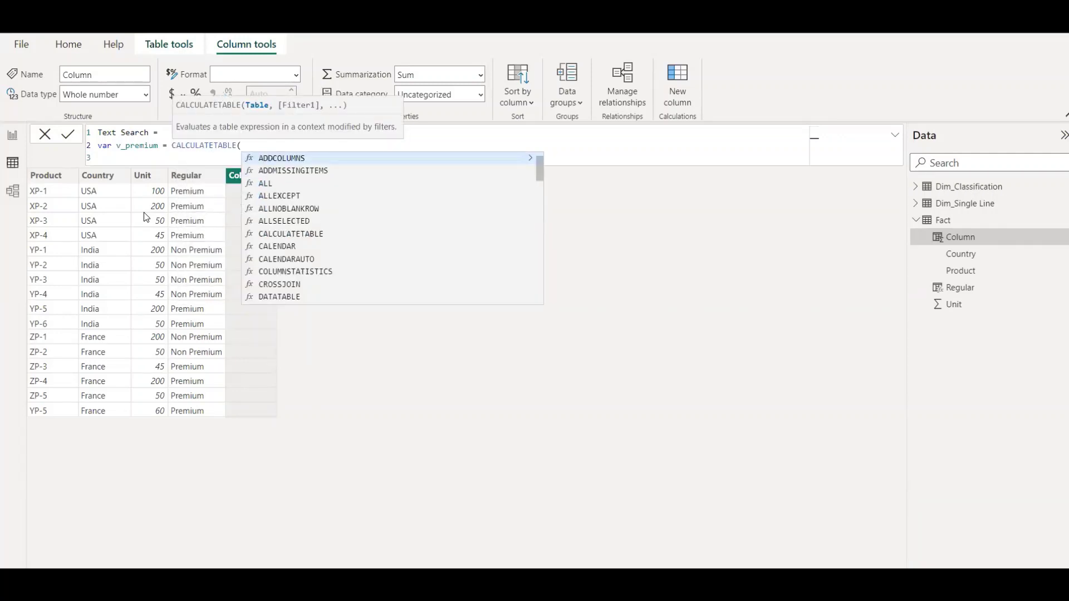
Use VALUES of 'Dim_Single Line'[Premium_Products] as the table argument of CALCULATETABLE
{"action": "type", "text": "valu"}
{"action": "key", "text": "Tab"}
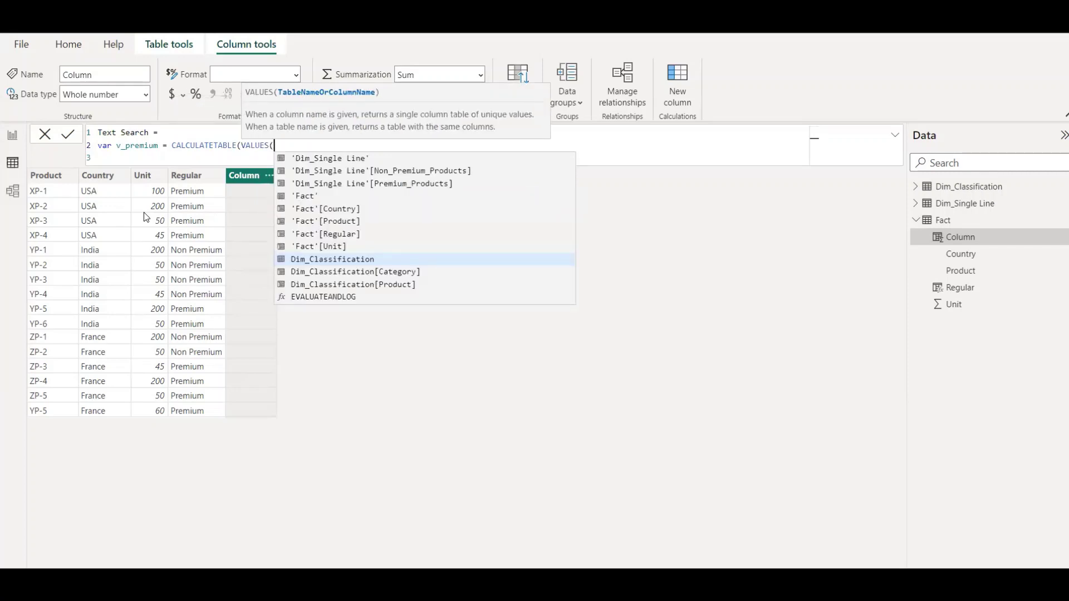
{"action": "type", "text": "di"}
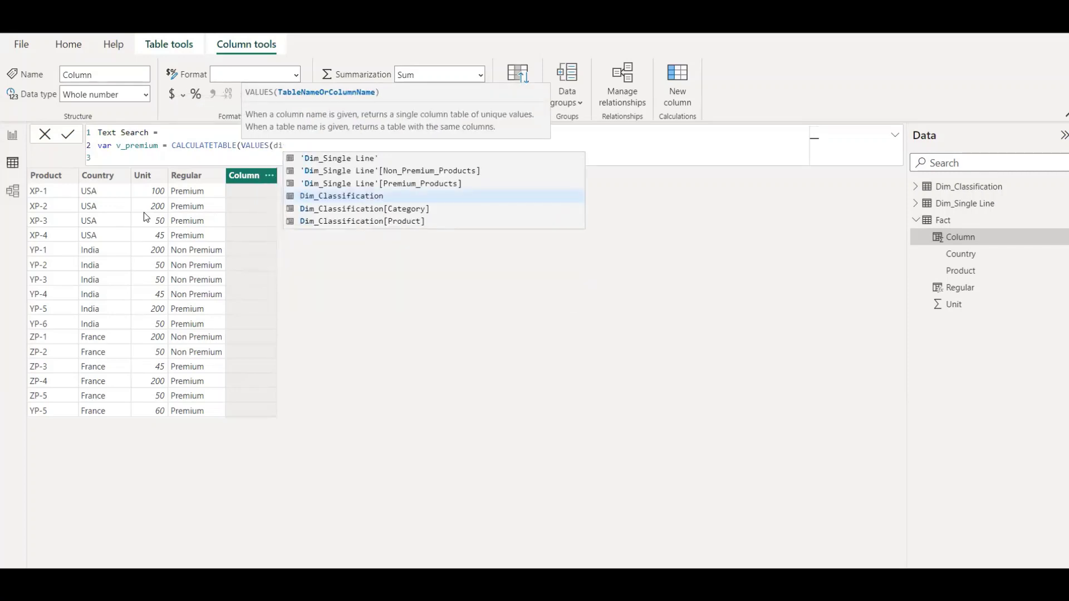
{"action": "key", "text": "Up"}
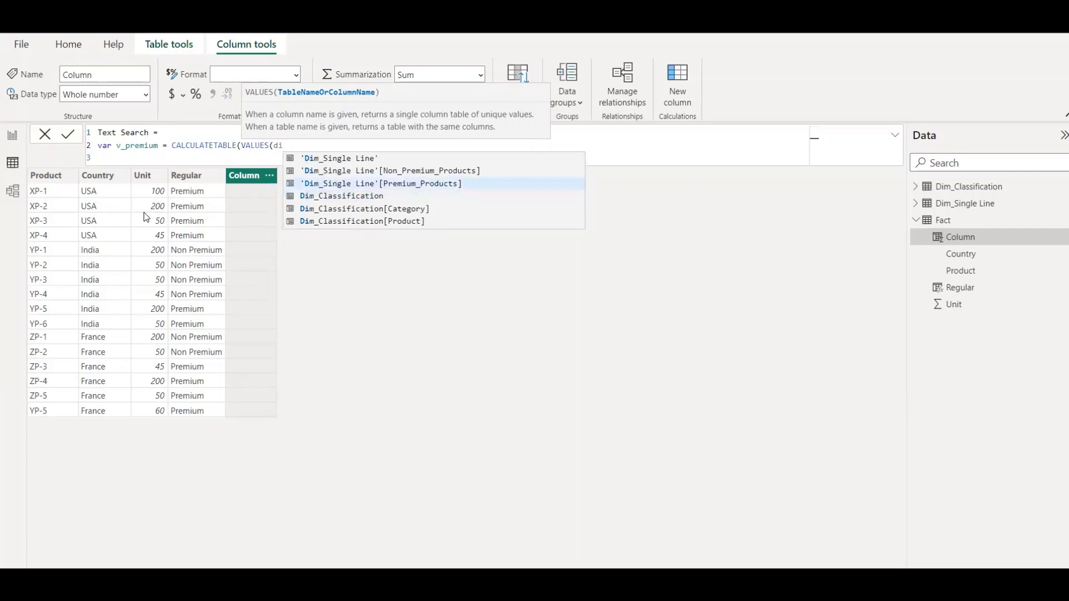
{"action": "key", "text": "Tab"}
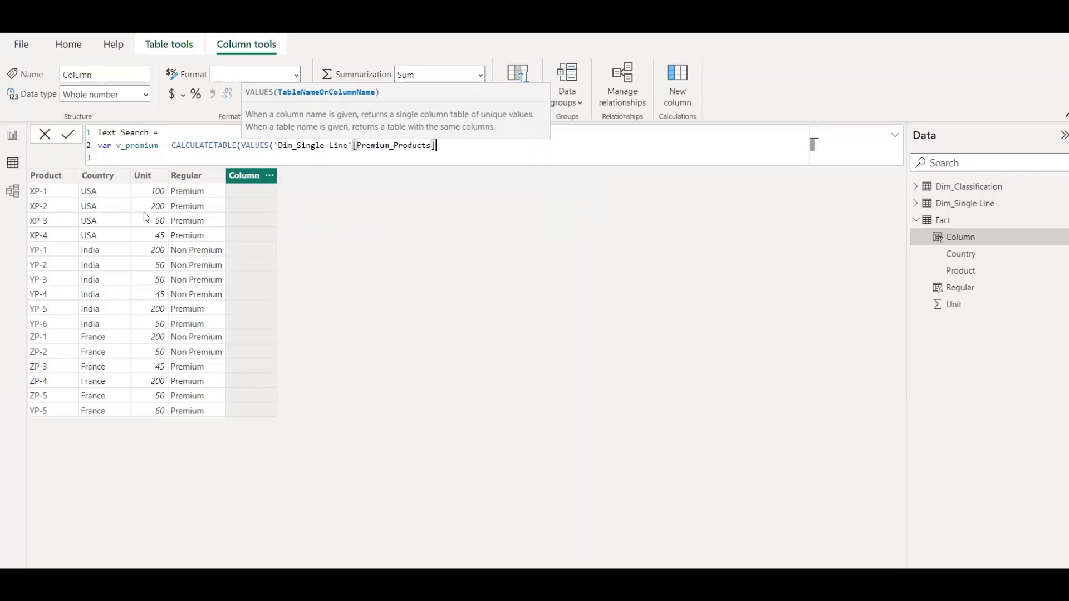
{"action": "type", "text": ")"}
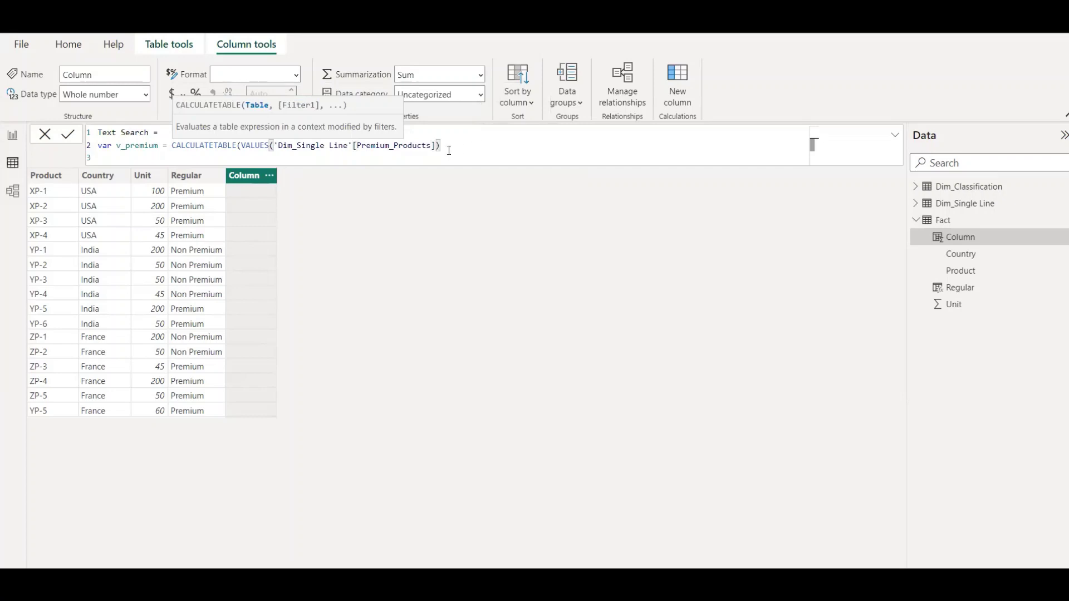
Add a return line beneath the v_premium variable and close the CALCULATETABLE parenthesis in the Text Search formula
{"action": "key", "text": "Down"}
{"action": "type", "text": "re"}
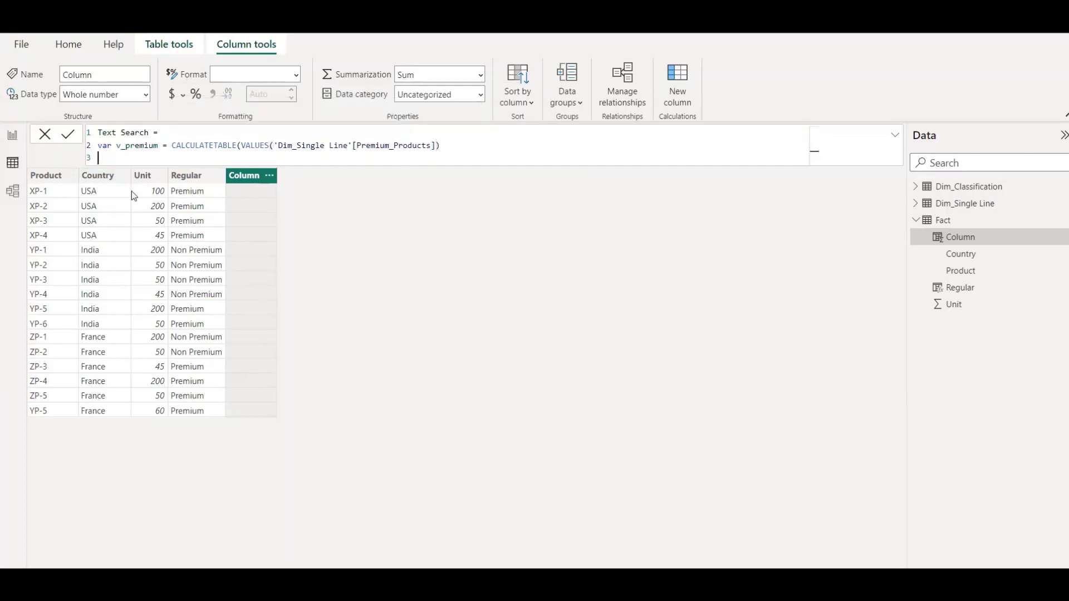
{"action": "type", "text": "trun"}
{"action": "key", "text": "BackSpace"}
{"action": "key", "text": "BackSpace"}
{"action": "key", "text": "BackSpace"}
{"action": "type", "text": "urn"}
{"action": "key", "text": "shift+Return"}
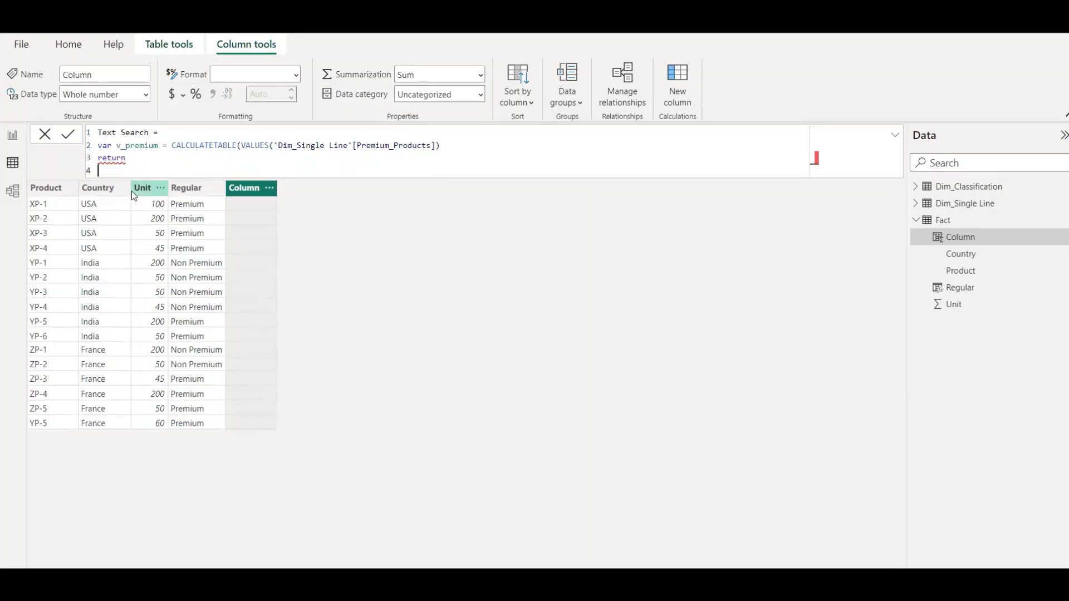
{"action": "left_click", "coordinate": [440, 147]}
{"action": "type", "text": ")"}
Return v_premium as the result of the Text Search column and commit the formula
{"action": "double_click", "coordinate": [148, 147]}
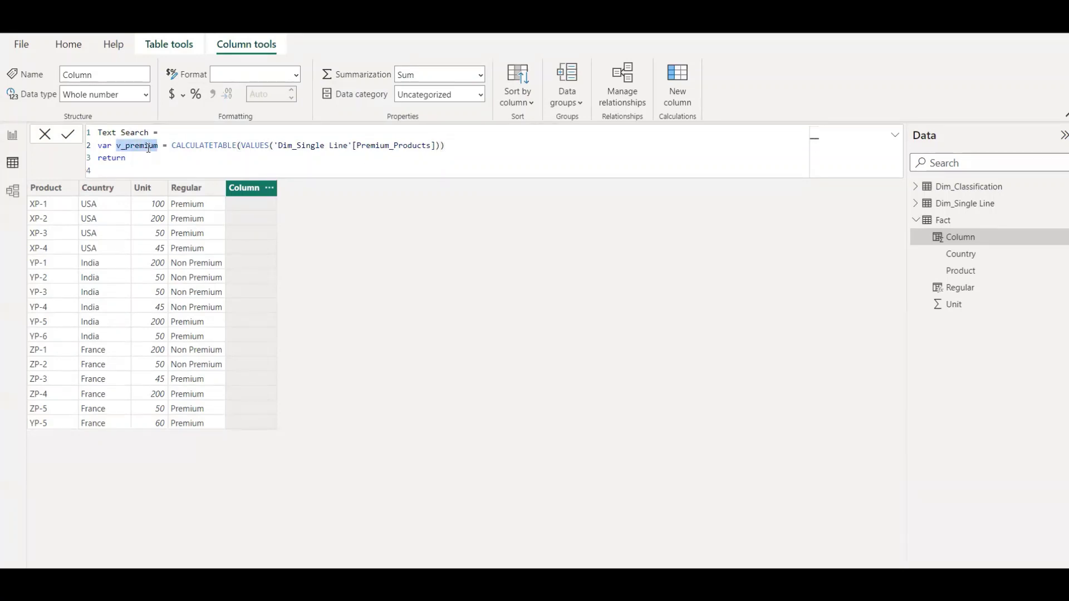
{"action": "key", "text": "ctrl+c"}
{"action": "left_click", "coordinate": [112, 171]}
{"action": "key", "text": "ctrl+v"}
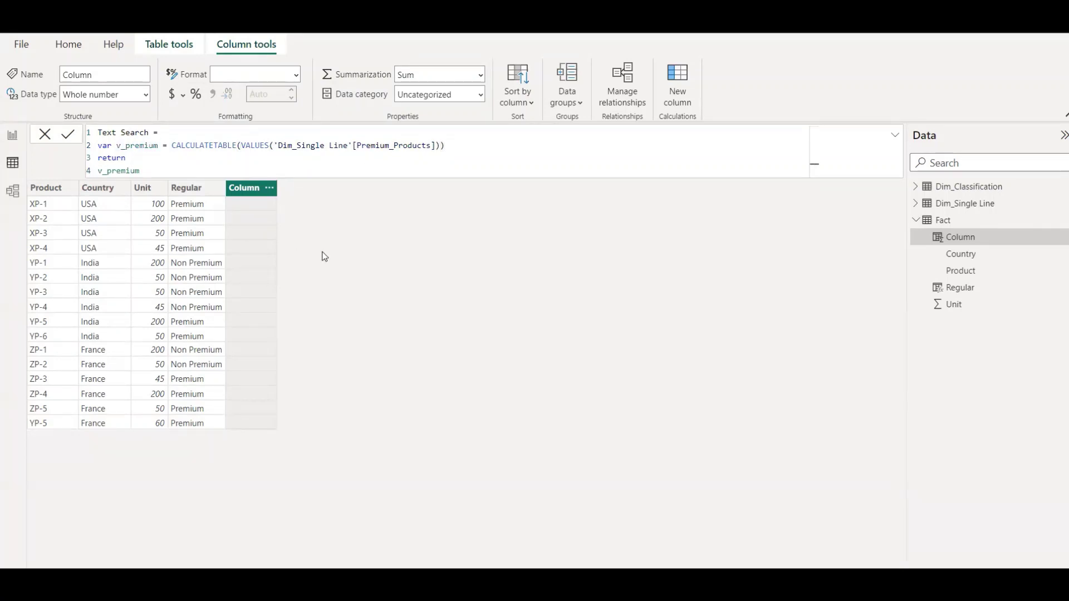
{"action": "key", "text": "Return"}
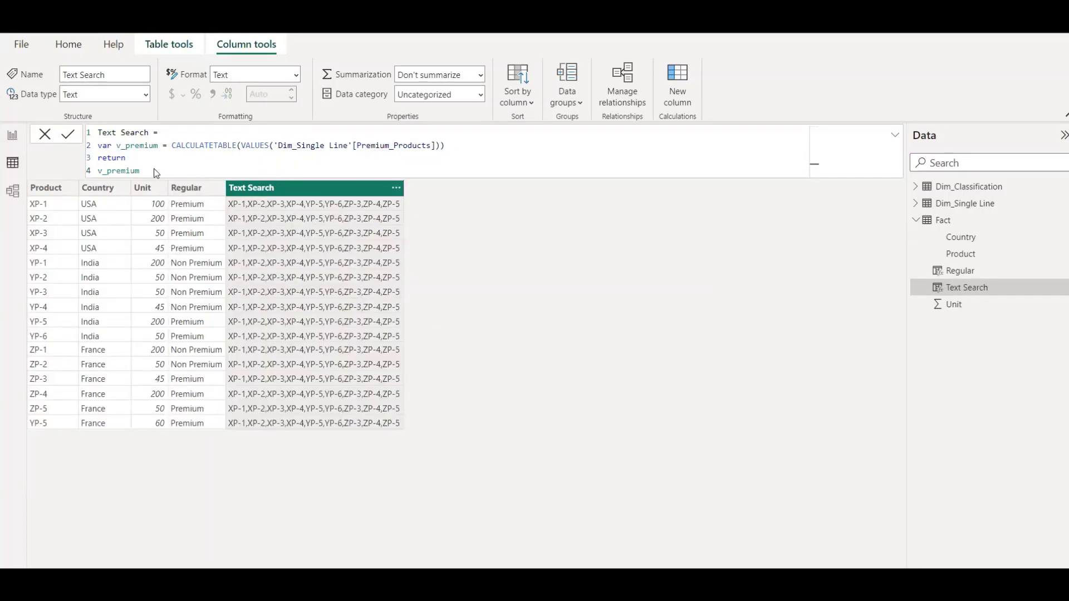
Replace the returned v_premium with an IF function whose logical test starts with CONTAINSSTRING
{"action": "left_click_drag", "start_coordinate": [141, 170], "coordinate": [89, 174]}
{"action": "key", "text": "BackSpace"}
{"action": "type", "text": "IF("}
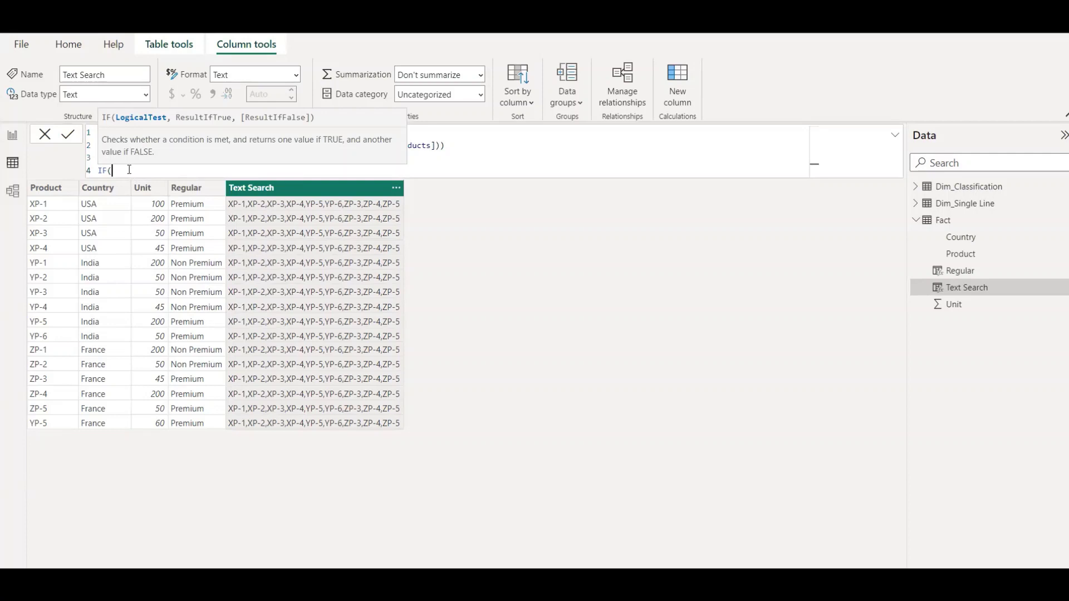
{"action": "type", "text": "con"}
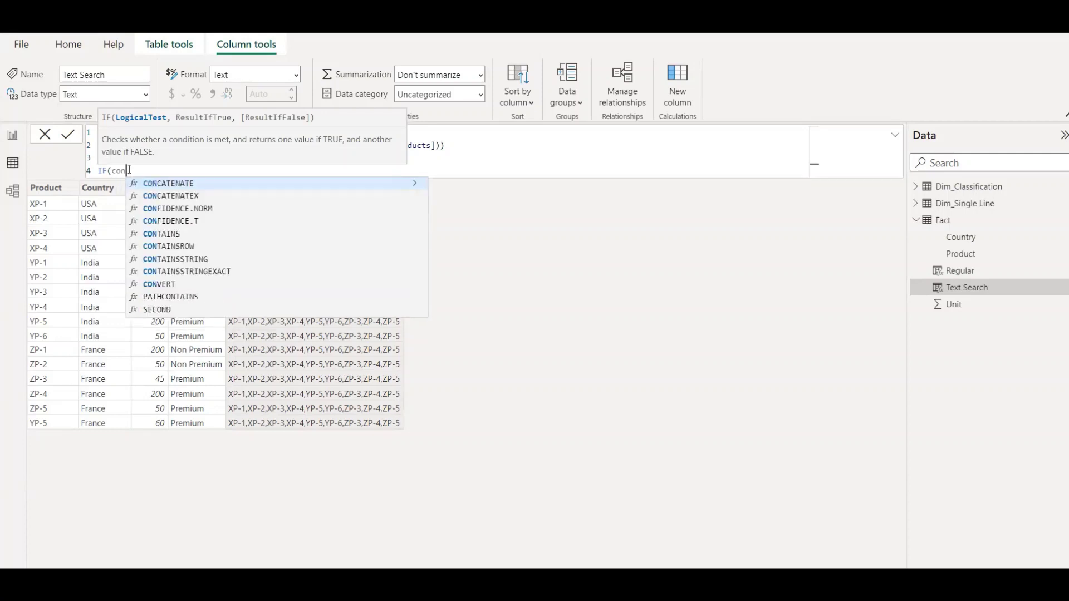
{"action": "type", "text": "t"}
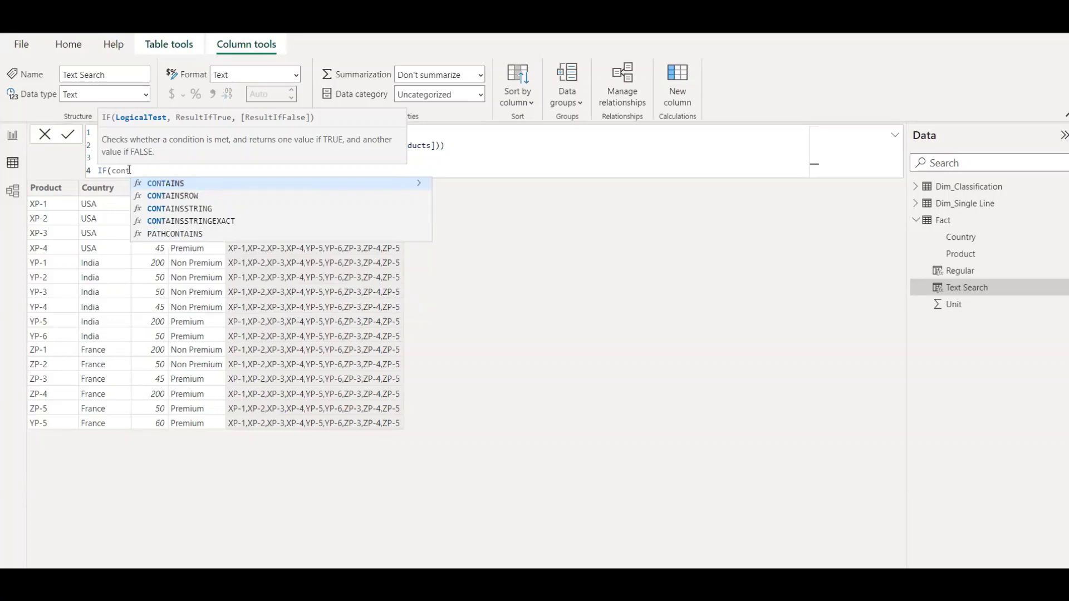
{"action": "key", "text": "Down"}
{"action": "key", "text": "Down"}
{"action": "key", "text": "Tab"}
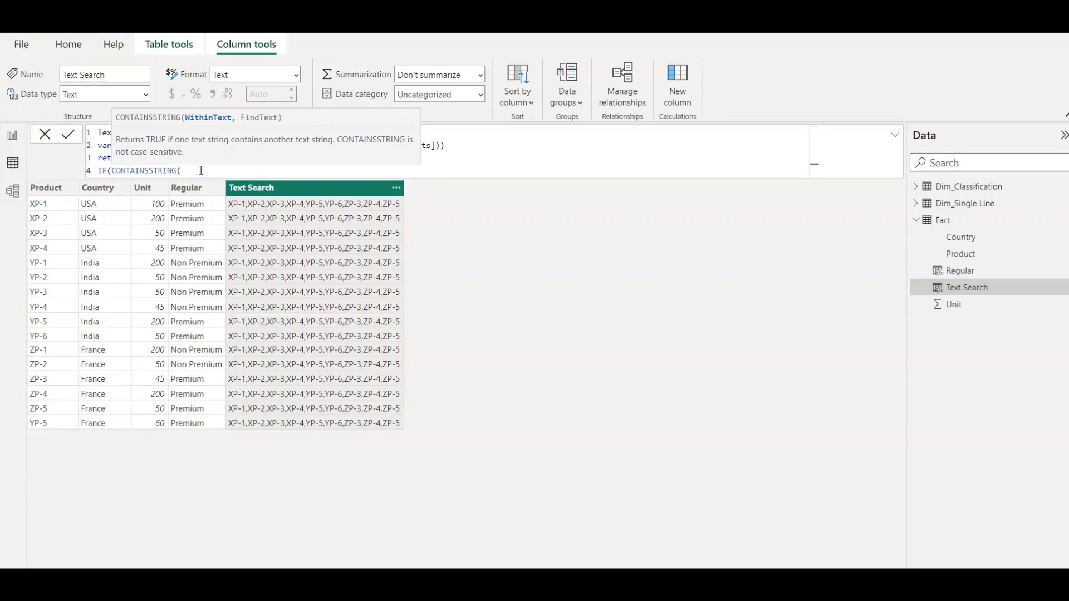
Make the IF test check whether v_premium contains 'Fact'[Product], comparing the CONTAINSSTRING result with TRUE()
{"action": "type", "text": "v_"}
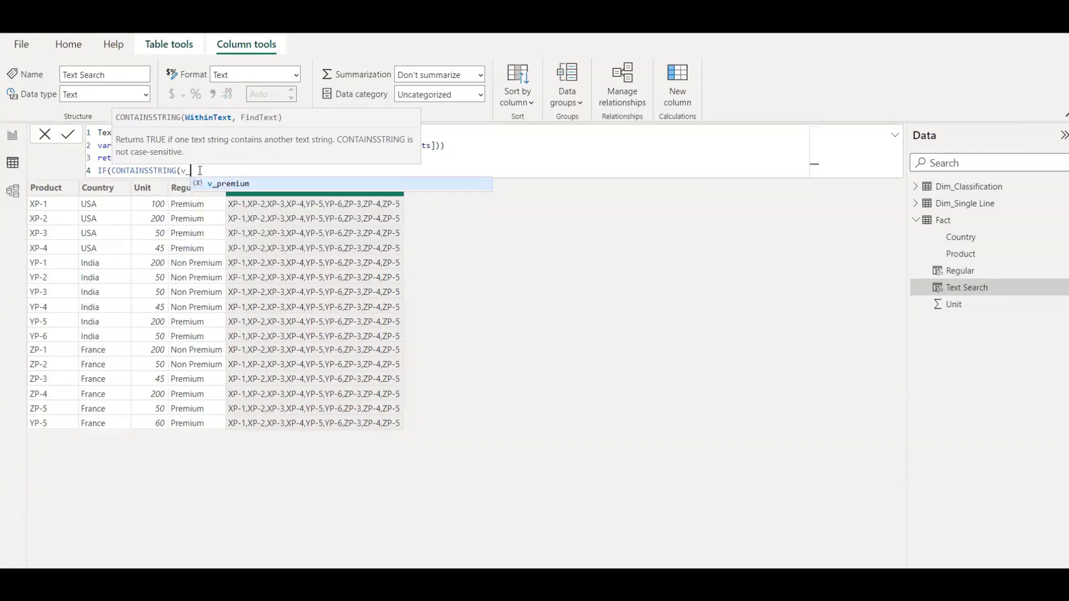
{"action": "type", "text": "premium,"}
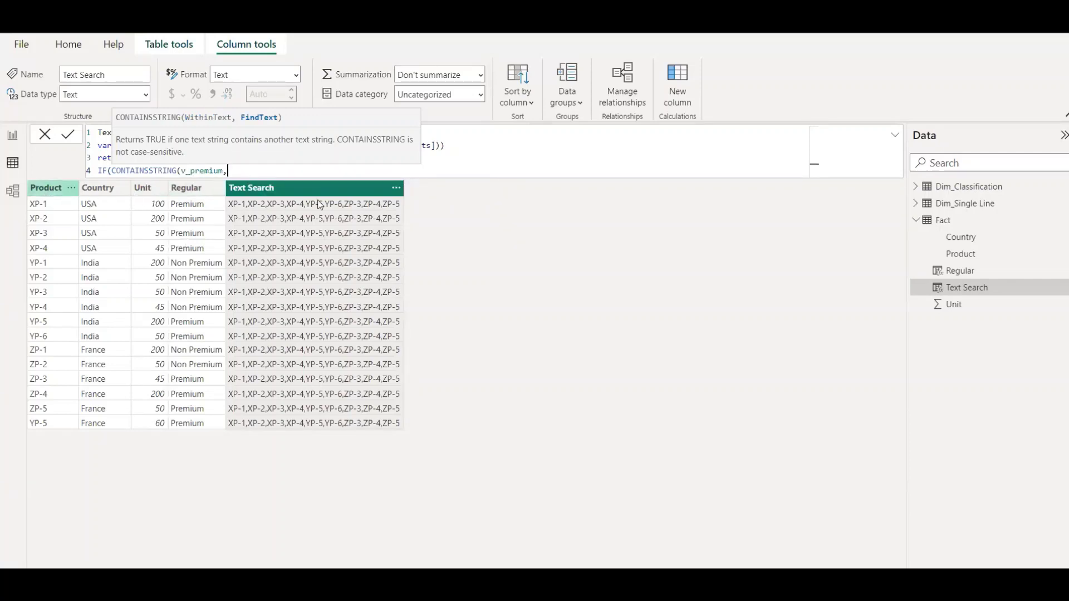
{"action": "type", "text": "prod"}
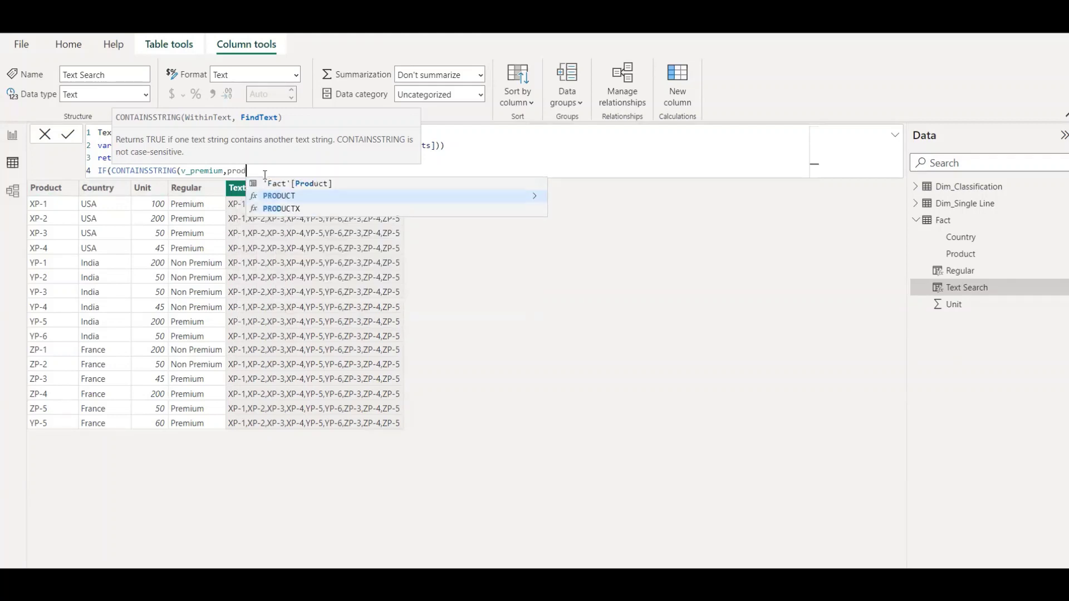
{"action": "key", "text": "Up"}
{"action": "key", "text": "Tab"}
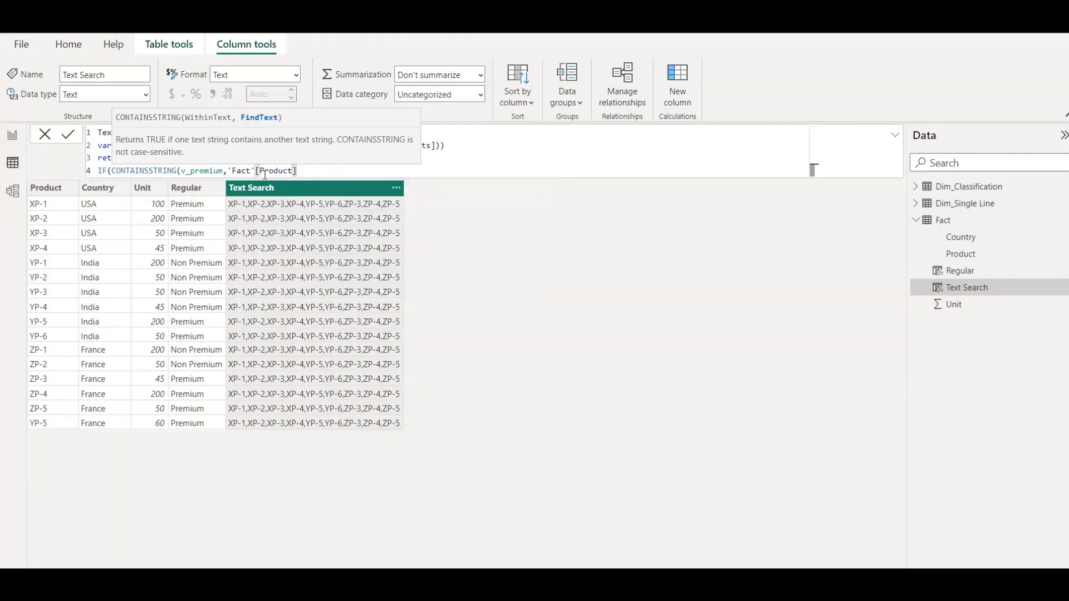
{"action": "type", "text": ") "}
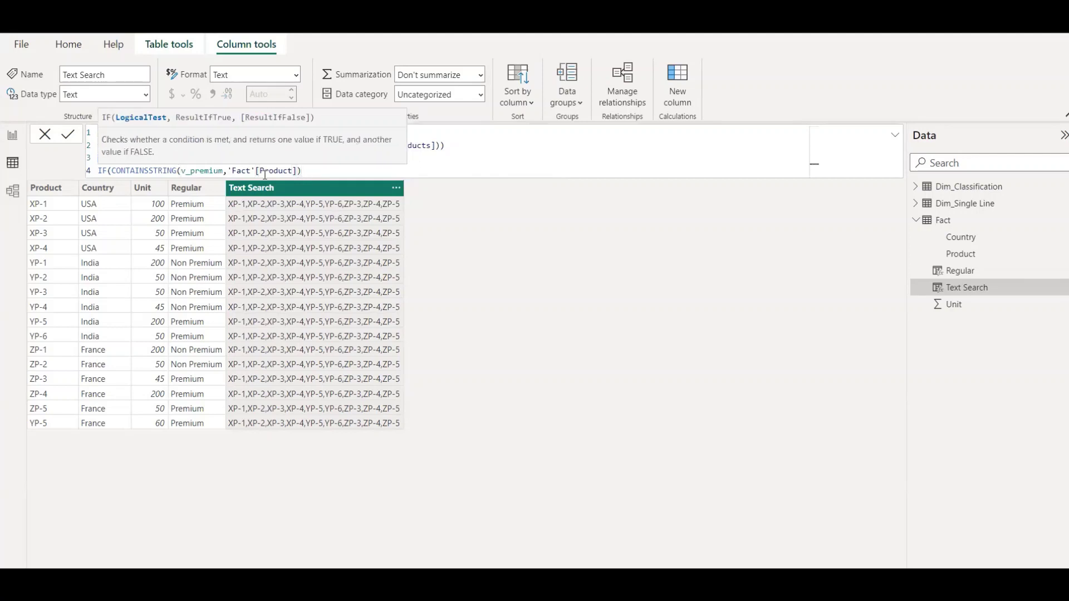
{"action": "type", "text": "= TRUE(),"}
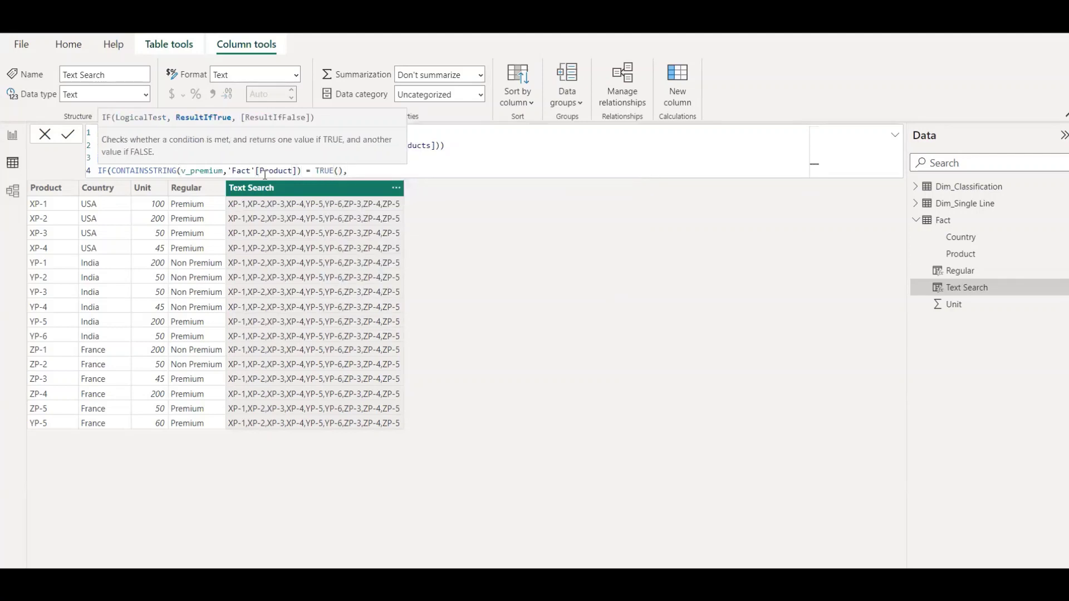
Return "Premium" when the IF test is true, omit the false result, and commit the Text Search formula
{"action": "type", "text": " \"Premium\","}
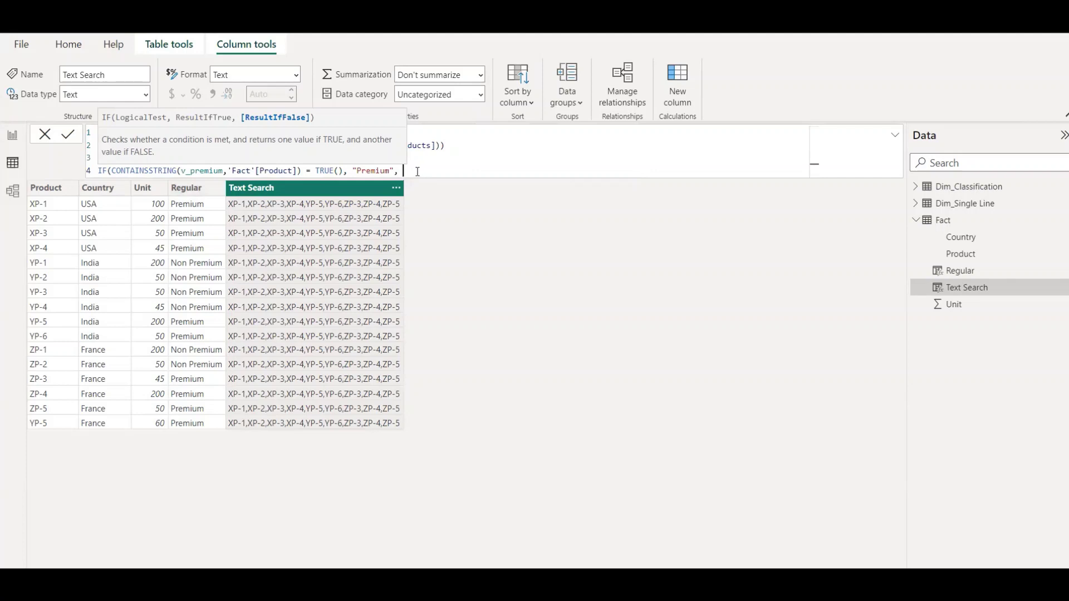
{"action": "key", "text": "BackSpace"}
{"action": "type", "text": "))"}
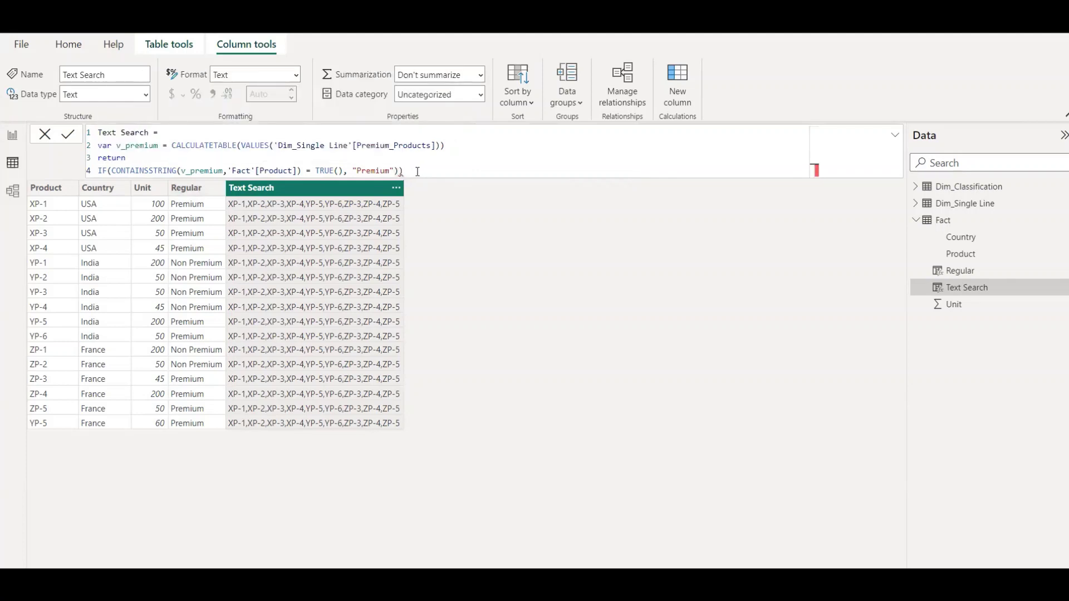
{"action": "key", "text": "BackSpace"}
{"action": "key", "text": "Return"}
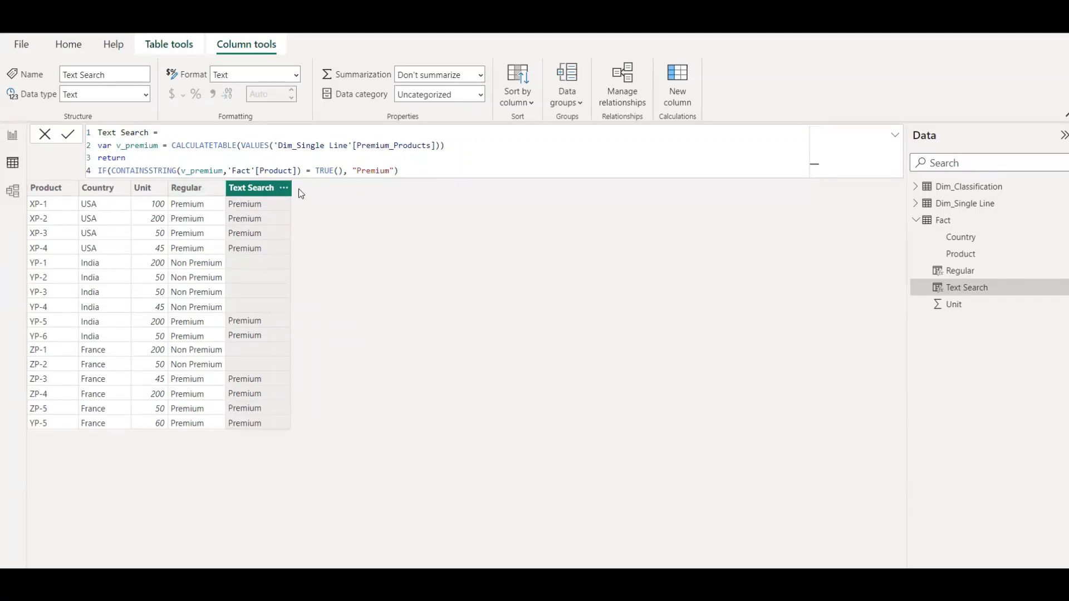
Duplicate the v_premium variable line onto a new third line of the Text Search formula
{"action": "left_click", "coordinate": [454, 148]}
{"action": "key", "text": "Return"}
{"action": "left_click_drag", "start_coordinate": [453, 148], "coordinate": [58, 144]}
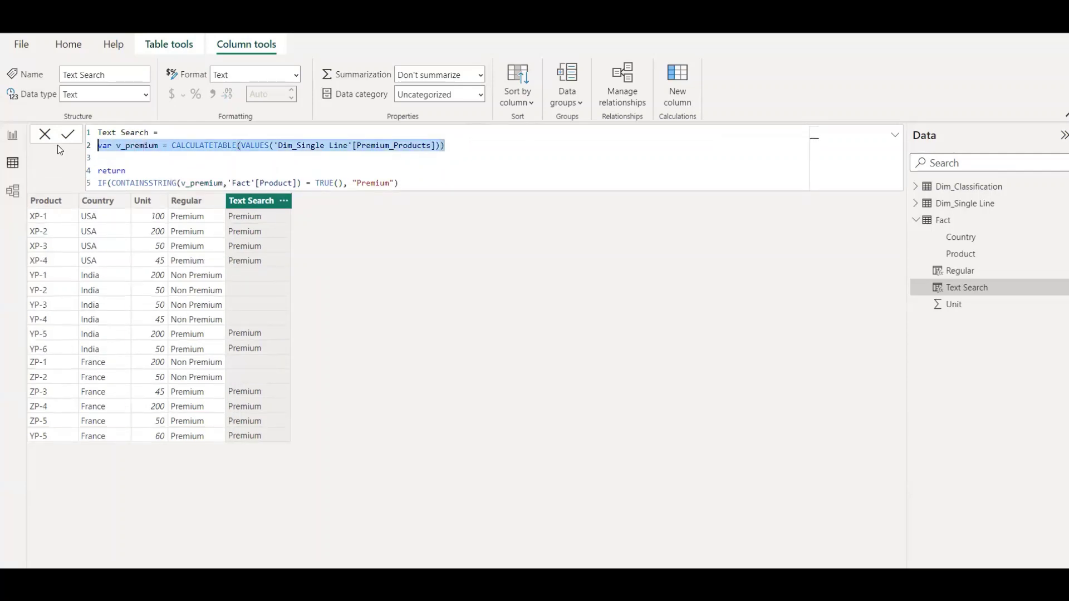
{"action": "key", "text": "ctrl+c"}
{"action": "left_click", "coordinate": [99, 157]}
{"action": "key", "text": "ctrl+v"}
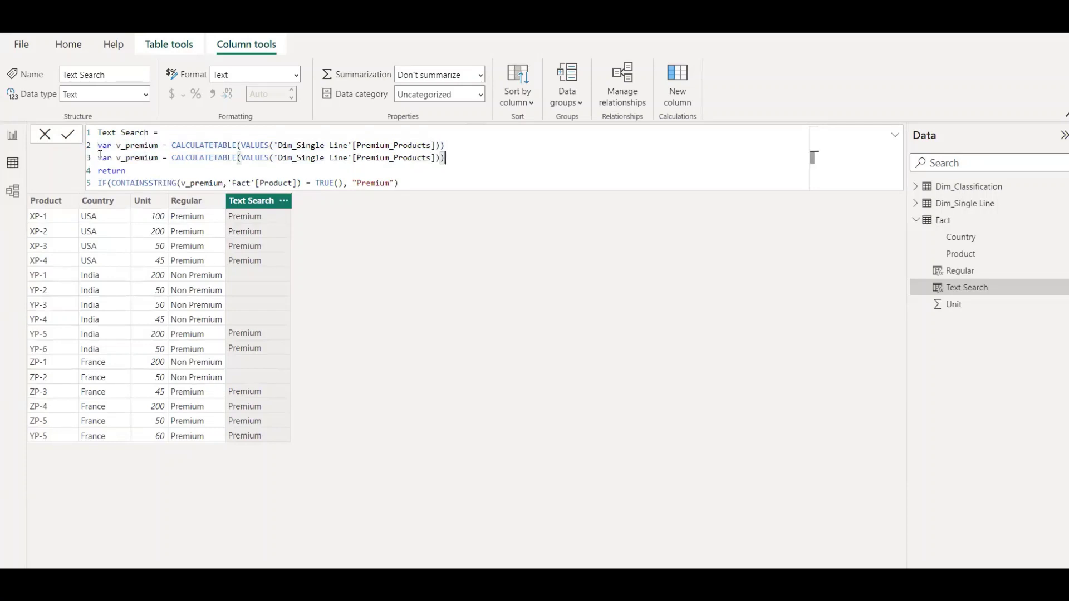
Rename the duplicated variable to v_non_premium and point its VALUES function at 'Dim_Single Line'[Non_Premium_Products]
{"action": "left_click", "coordinate": [126, 157]}
{"action": "type", "text": "non_"}
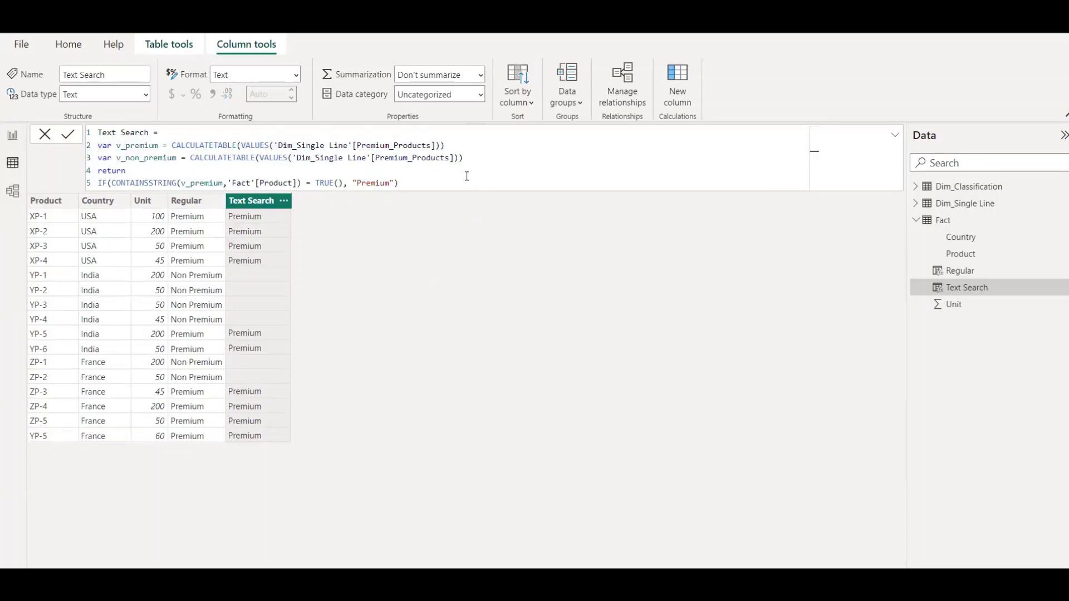
{"action": "left_click_drag", "start_coordinate": [450, 158], "coordinate": [376, 158]}
{"action": "type", "text": "N"}
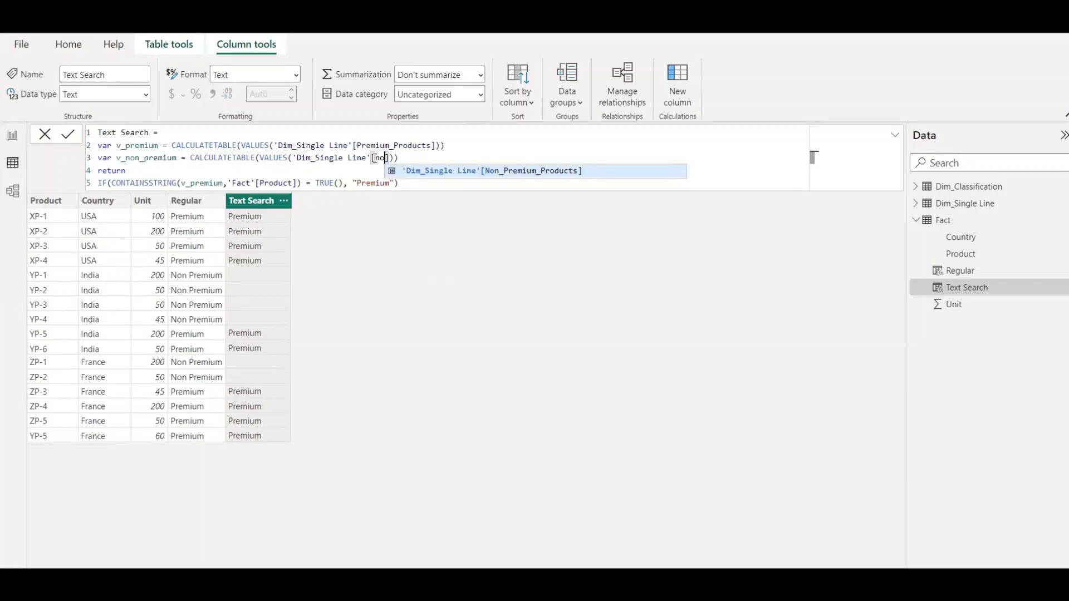
{"action": "key", "text": "Tab"}
Reopen the IF function after "Premium" and insert a copy of its CONTAINSSTRING expression as the false result
{"action": "left_click", "coordinate": [425, 183]}
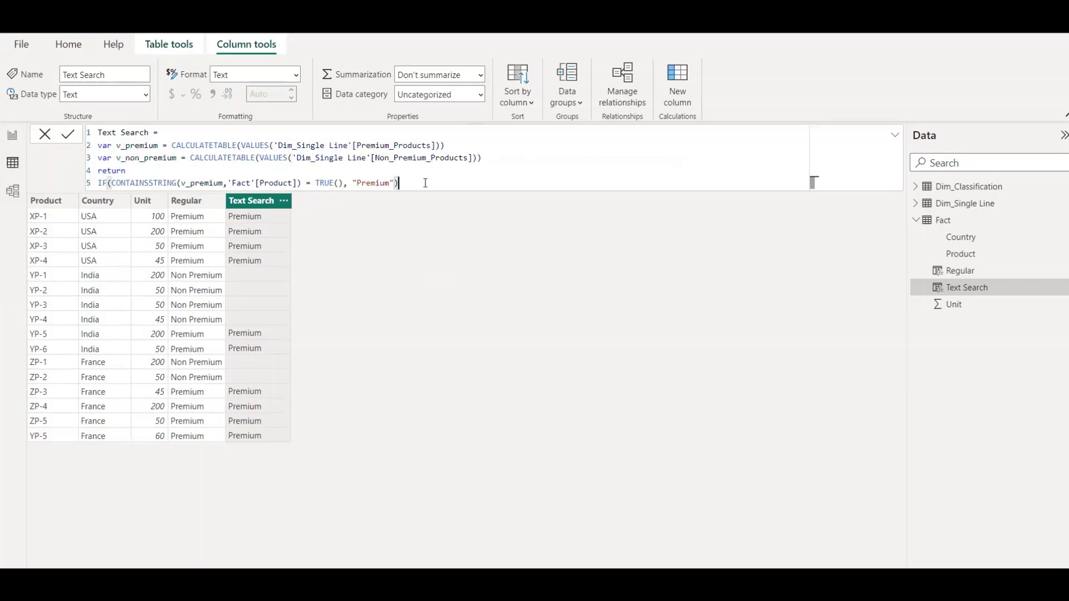
{"action": "key", "text": "BackSpace"}
{"action": "type", "text": ","}
{"action": "left_click_drag", "start_coordinate": [399, 183], "coordinate": [96, 183]}
{"action": "key", "text": "ctrl+c"}
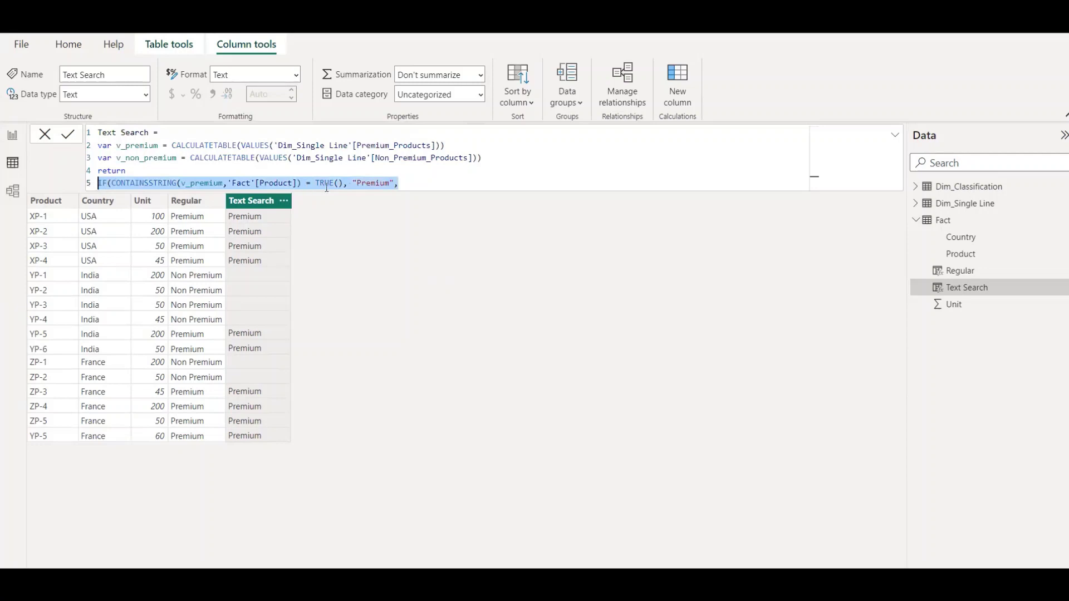
{"action": "left_click", "coordinate": [414, 183]}
{"action": "key", "text": "ctrl+v"}
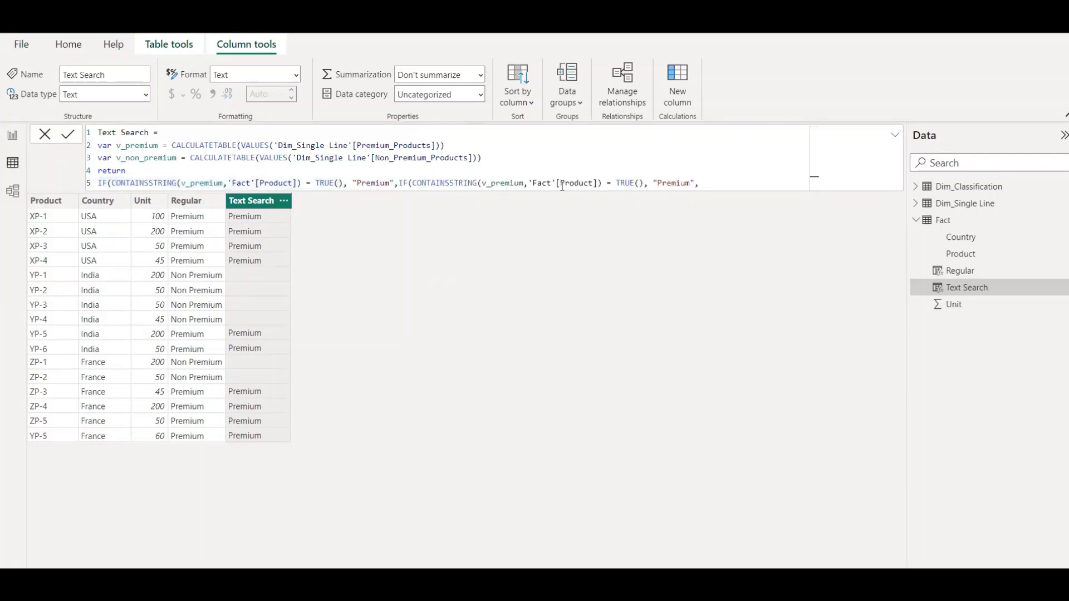
Change the nested IF to search v_non_premium and return "Non Premium"
{"action": "left_click", "coordinate": [491, 183]}
{"action": "type", "text": "non_"}
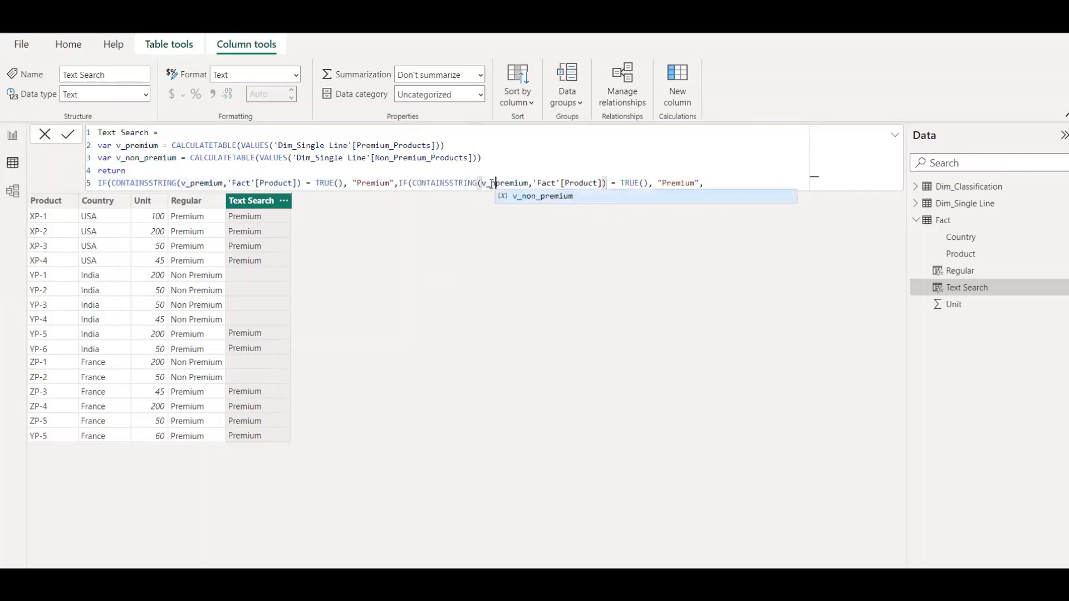
{"action": "left_click", "coordinate": [675, 183]}
{"action": "type", "text": "Non"}
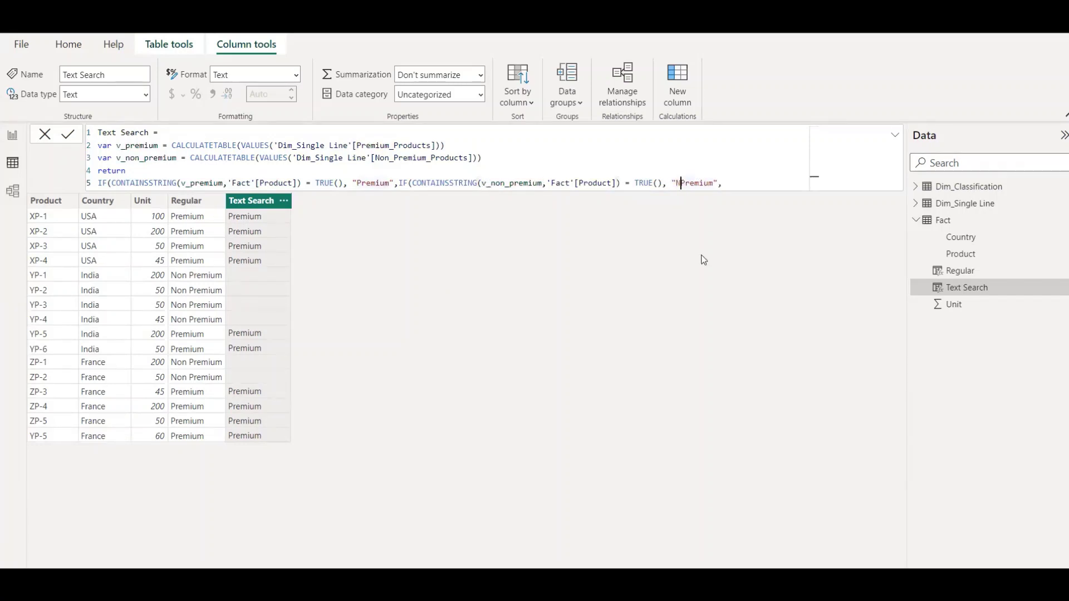
Close both IF functions and commit the Text Search formula, and collapse the Fact table's fields
{"action": "left_click", "coordinate": [740, 184]}
{"action": "key", "text": "BackSpace"}
{"action": "key", "text": "BackSpace"}
{"action": "type", "text": ")"}
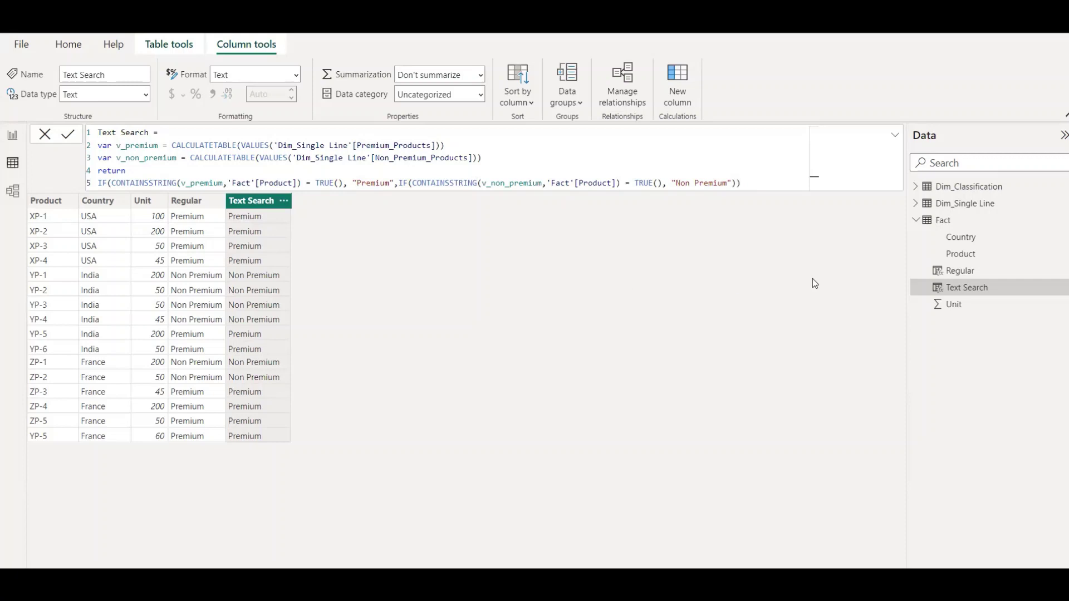
{"action": "left_click", "coordinate": [925, 219]}
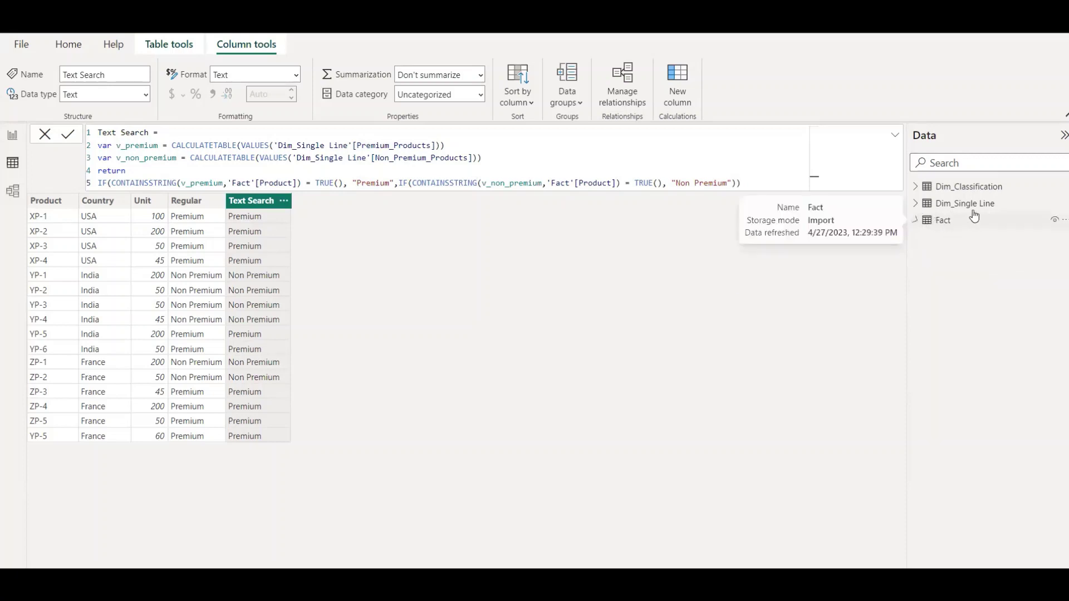